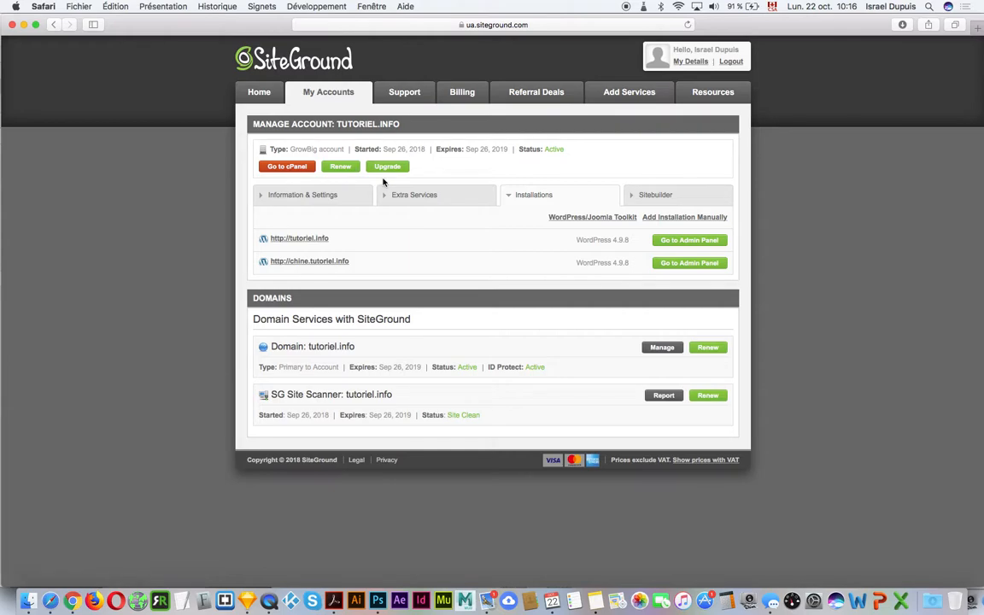
- Open the tutoriel.info account's cPanel securely and bring up the WordPress installation form from the autoinstallers
{"action": "left_click", "coordinate": [291, 166]}
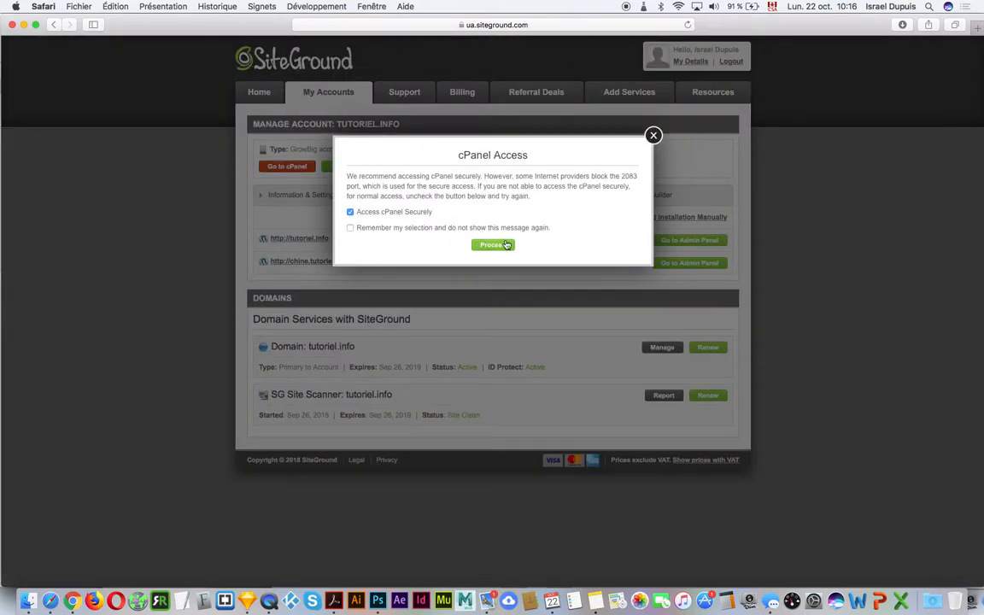
{"action": "left_click", "coordinate": [492, 246]}
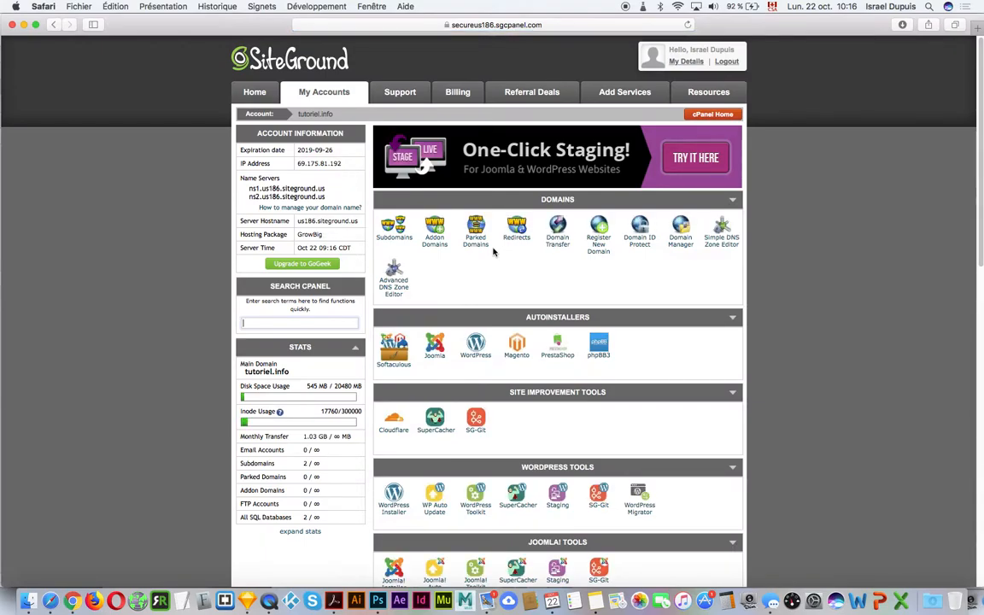
{"action": "left_click", "coordinate": [481, 357]}
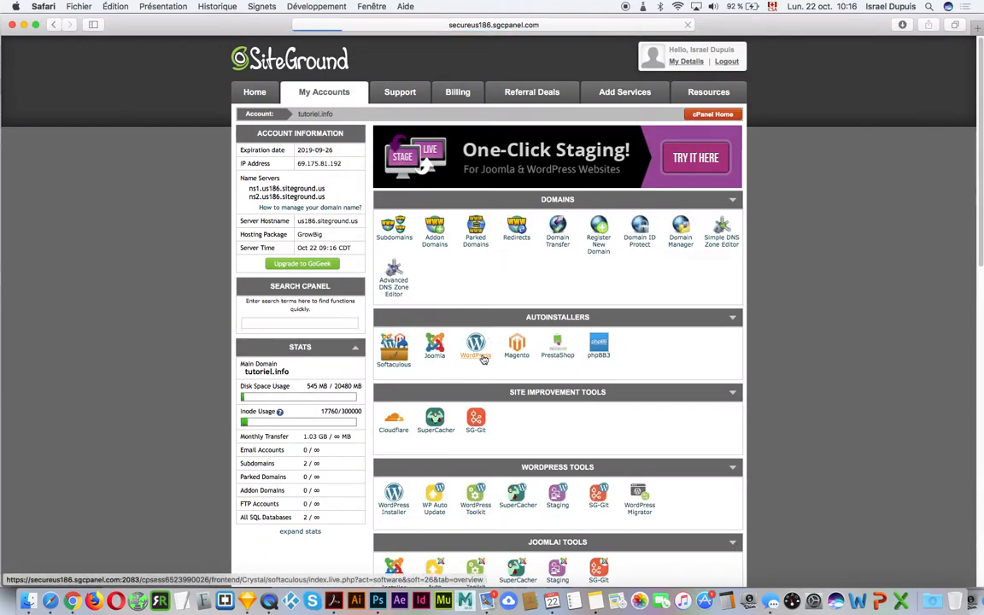
{"action": "scroll", "coordinate": [537, 369], "scroll_direction": "down", "scroll_amount": 3}
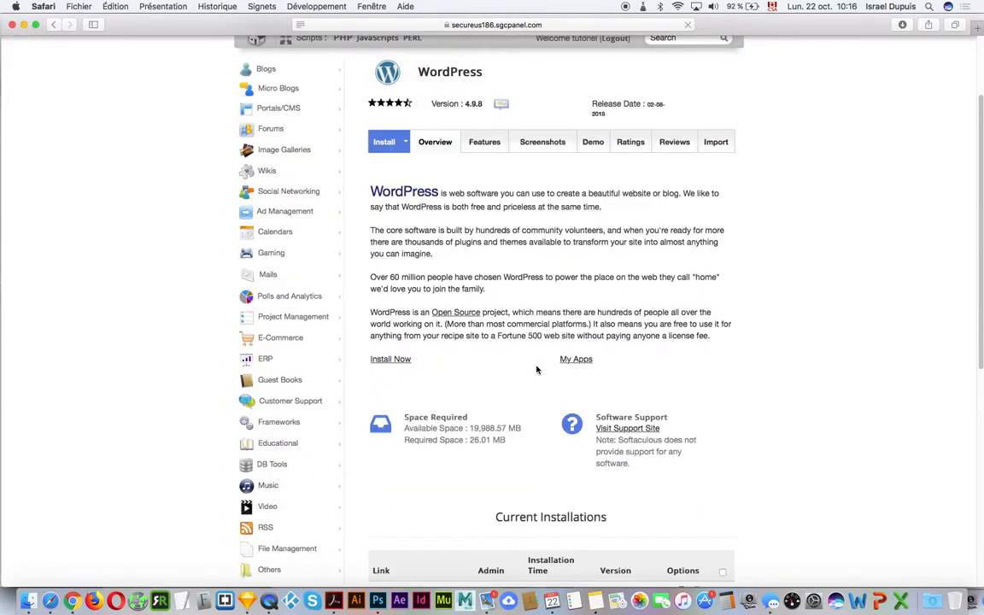
{"action": "left_click", "coordinate": [387, 361]}
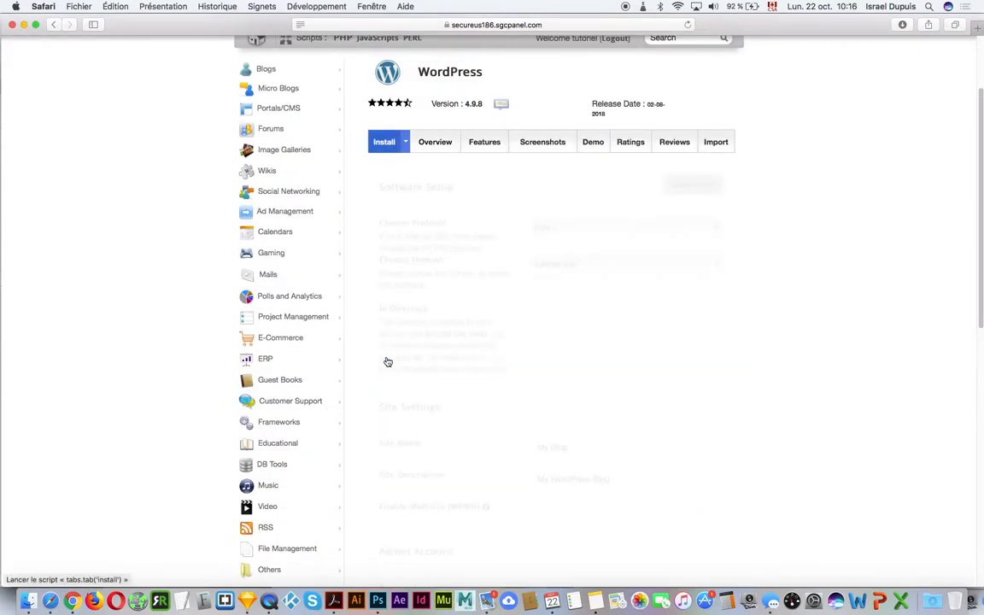
- Examine the protocol, domain and directory settings in the WordPress software setup
{"action": "left_click", "coordinate": [601, 312]}
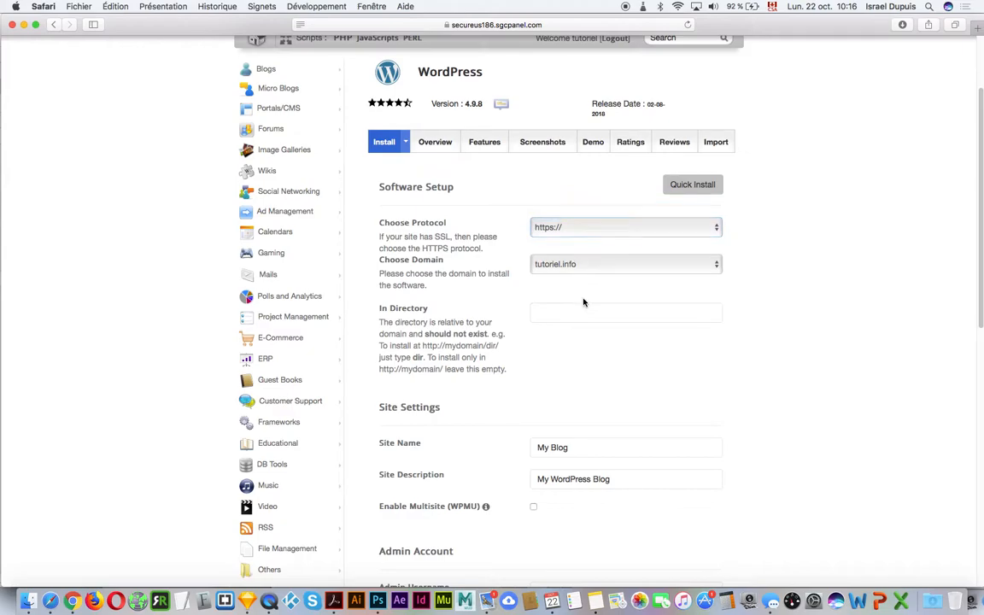
{"action": "left_click", "coordinate": [569, 227]}
{"action": "left_click", "coordinate": [734, 258]}
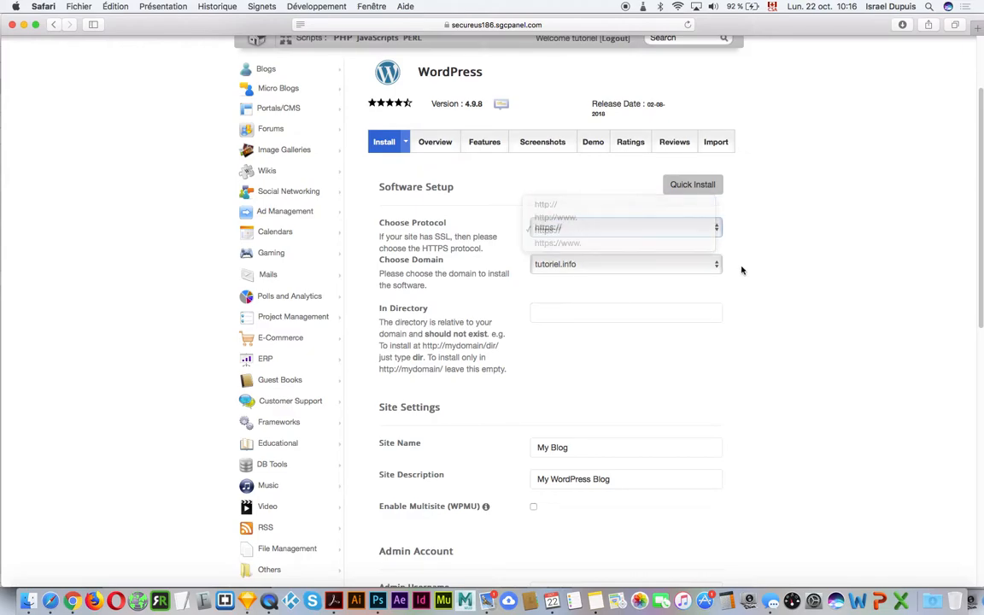
{"action": "left_click", "coordinate": [714, 265]}
{"action": "left_click", "coordinate": [754, 264]}
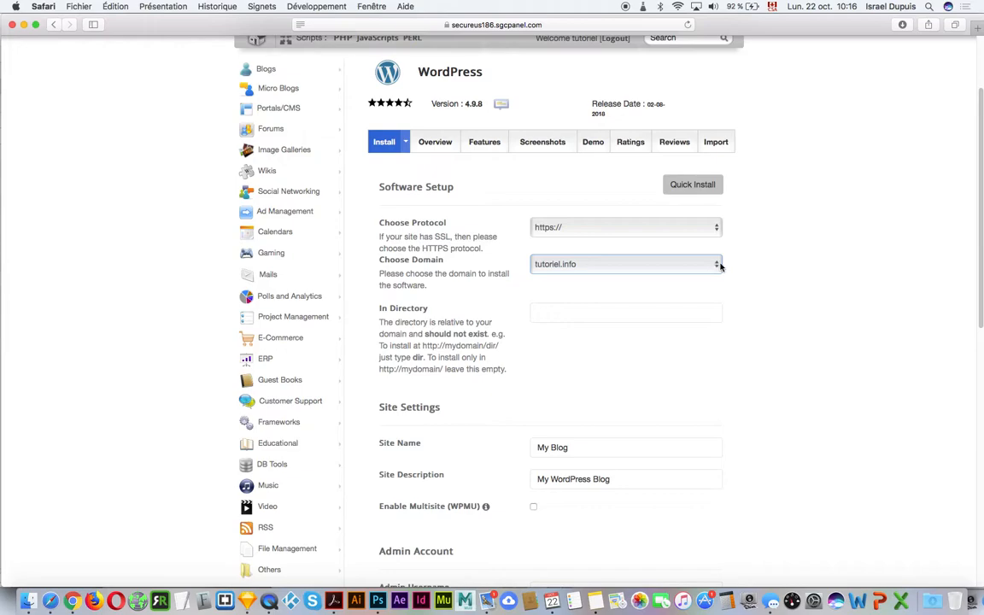
- Review the site settings, admin username, password and e-mail, language, plugin and easy setup options of the WordPress installation form
{"action": "scroll", "coordinate": [801, 249], "scroll_direction": "down", "scroll_amount": 5}
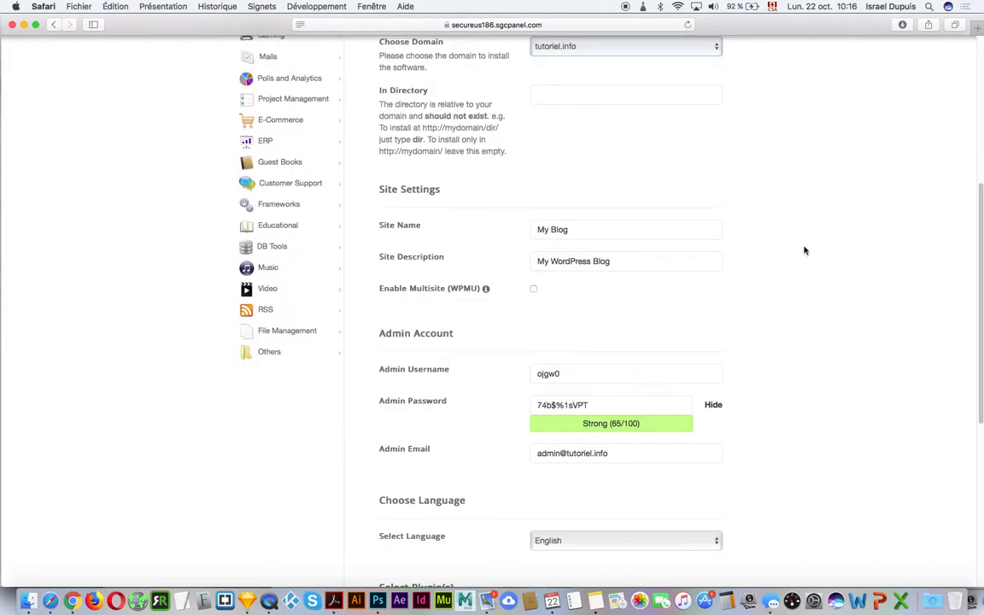
{"action": "scroll", "coordinate": [797, 347], "scroll_direction": "down", "scroll_amount": 1}
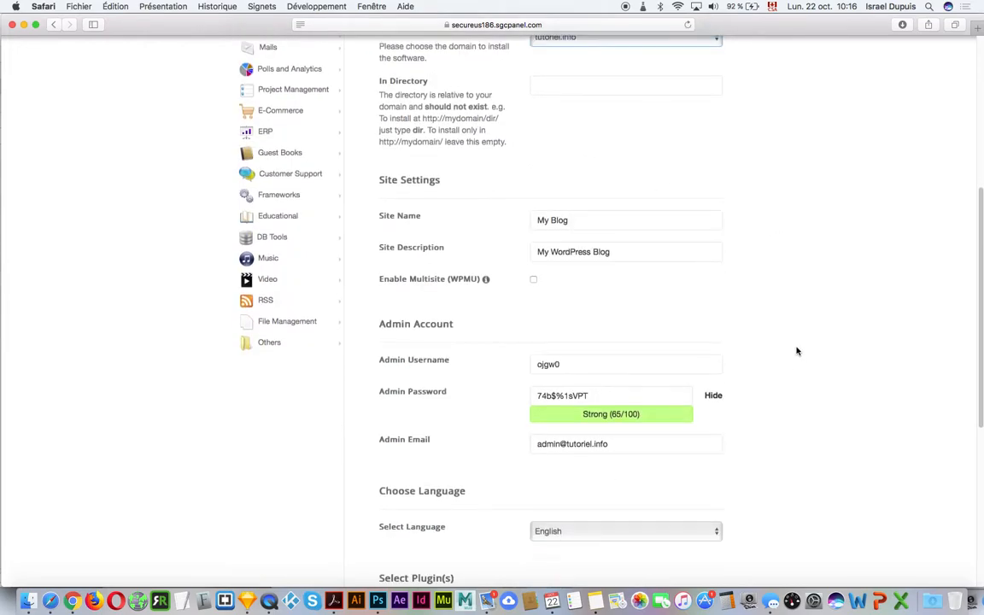
{"action": "left_click", "coordinate": [589, 377]}
{"action": "double_click", "coordinate": [577, 353]}
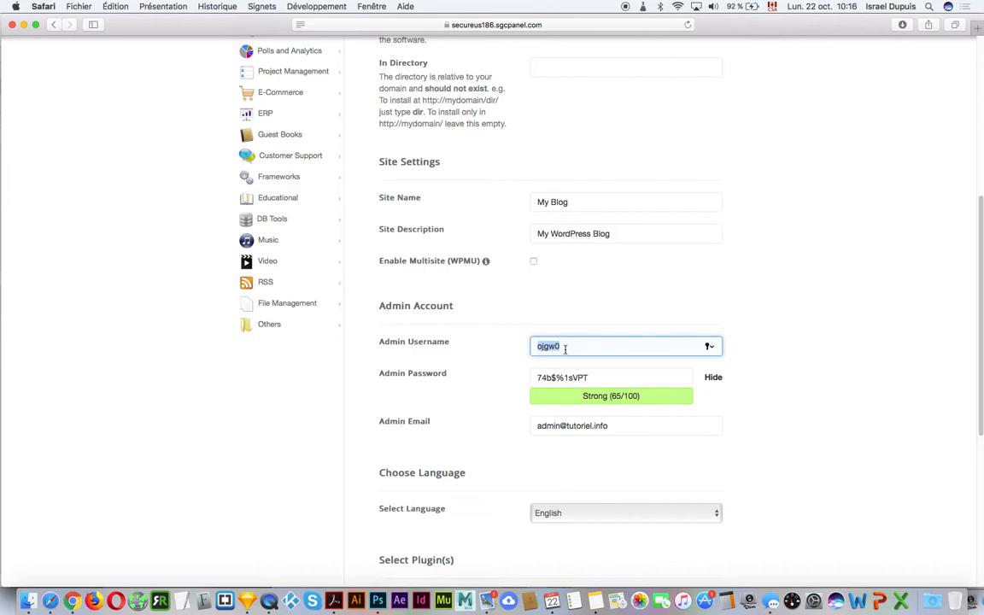
{"action": "triple_click", "coordinate": [592, 376]}
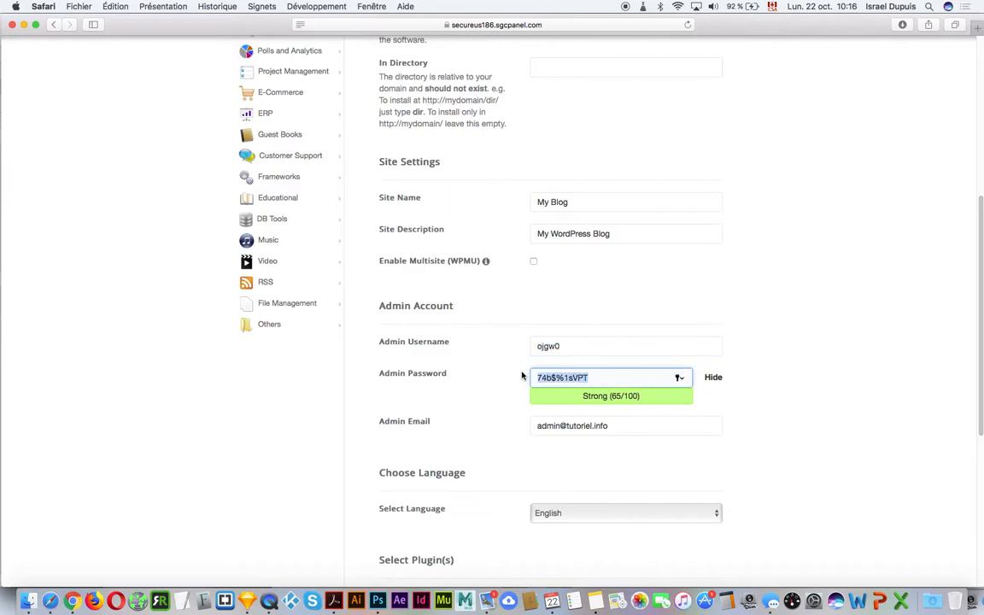
{"action": "left_click_drag", "start_coordinate": [635, 432], "coordinate": [538, 427]}
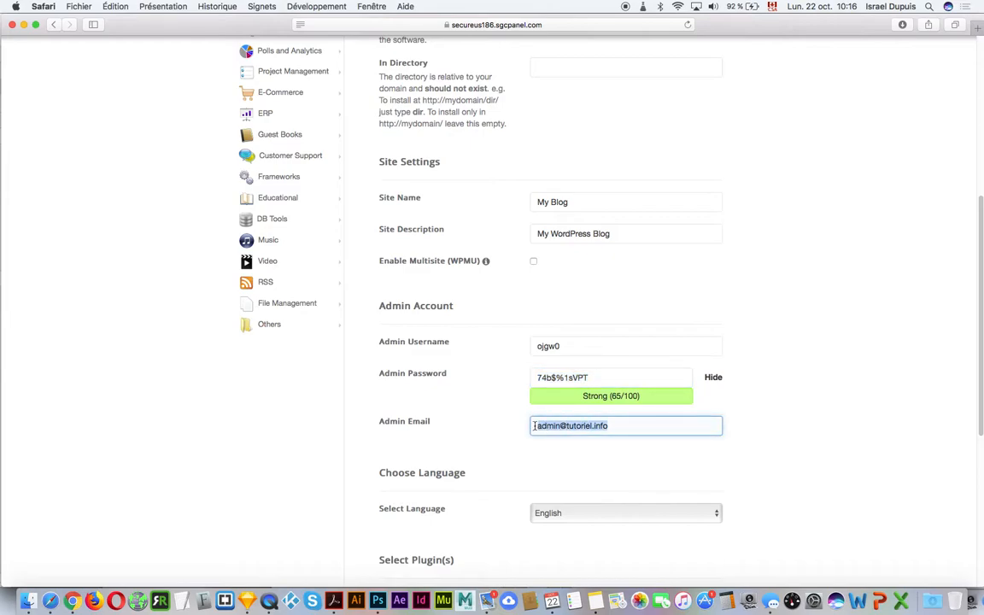
{"action": "scroll", "coordinate": [534, 427], "scroll_direction": "down", "scroll_amount": 4}
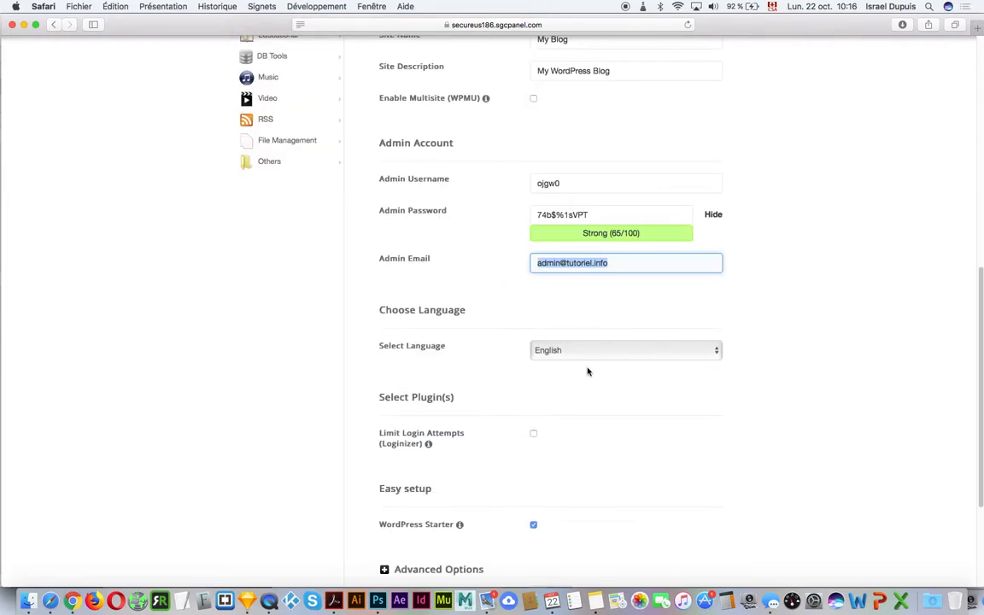
{"action": "scroll", "coordinate": [587, 371], "scroll_direction": "down", "scroll_amount": 1}
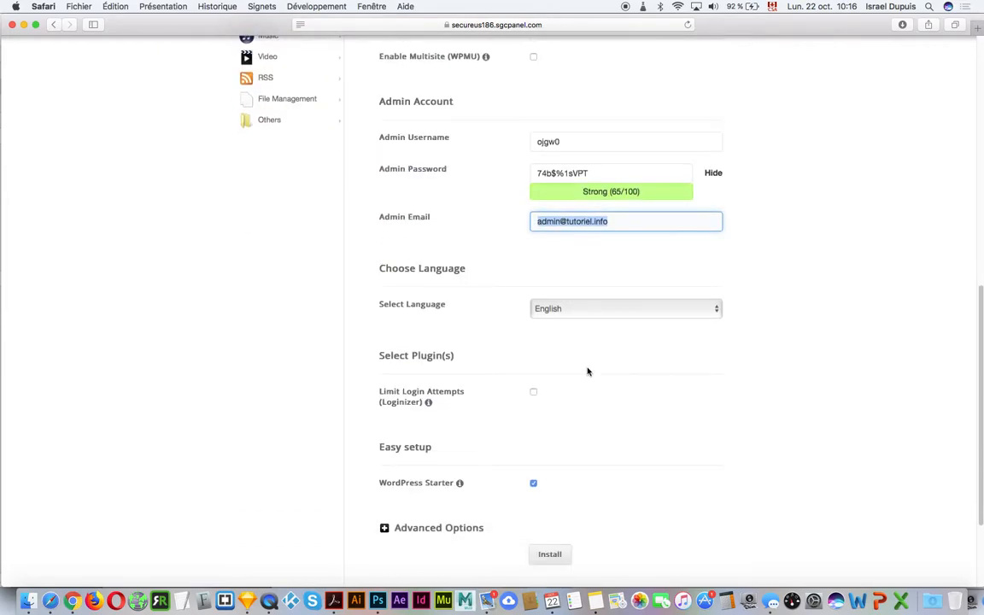
{"action": "scroll", "coordinate": [588, 372], "scroll_direction": "down", "scroll_amount": 1}
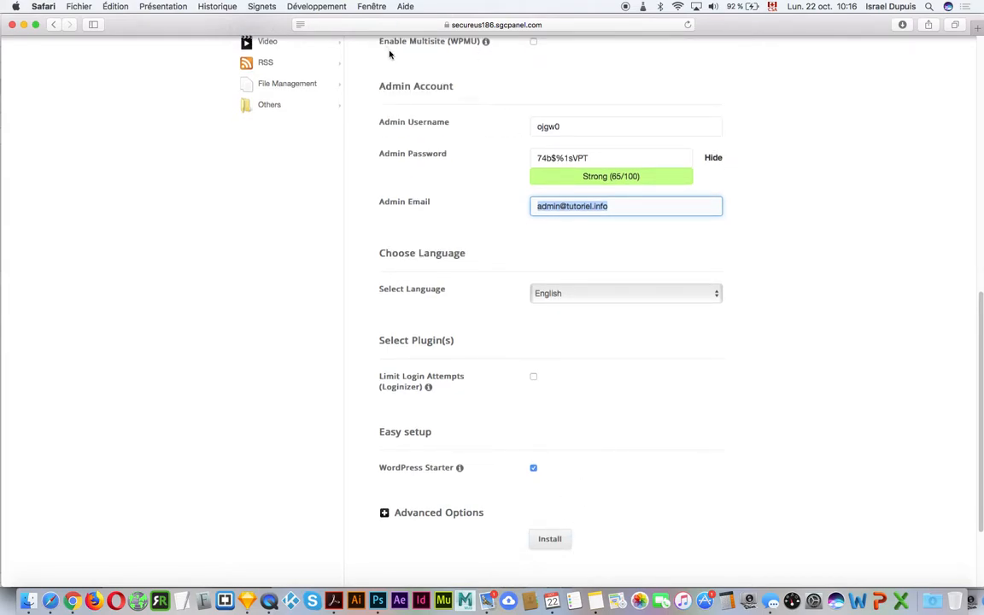
{"action": "scroll", "coordinate": [350, 50], "scroll_direction": "up", "scroll_amount": 10}
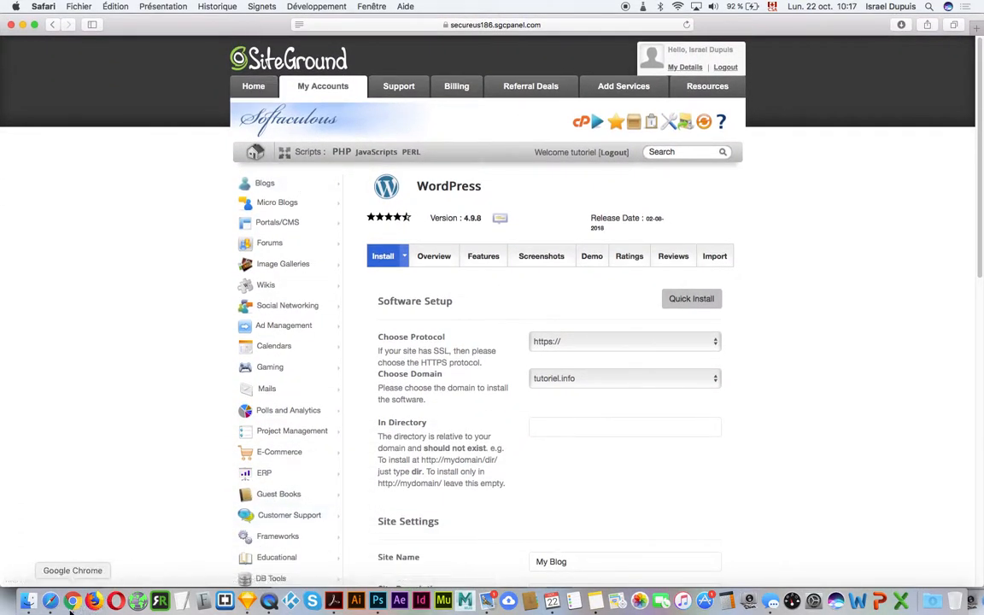
- Switch to the browser window with the GoDaddy products page and align it with the screen
{"action": "left_click", "coordinate": [367, 6]}
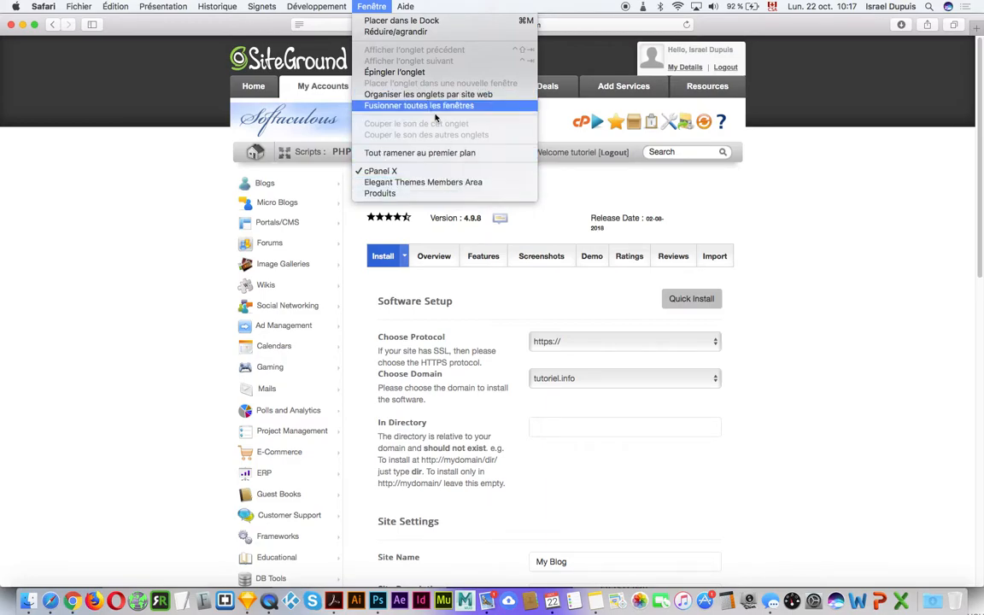
{"action": "left_click", "coordinate": [453, 193]}
{"action": "left_click_drag", "start_coordinate": [406, 23], "coordinate": [207, 21]}
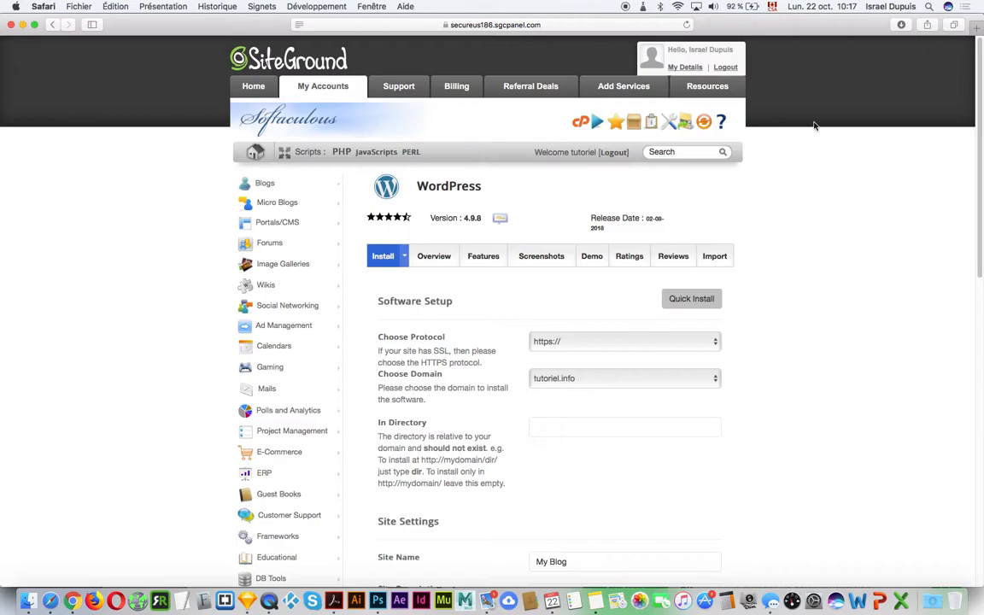
{"action": "left_click_drag", "start_coordinate": [805, 26], "coordinate": [678, 26]}
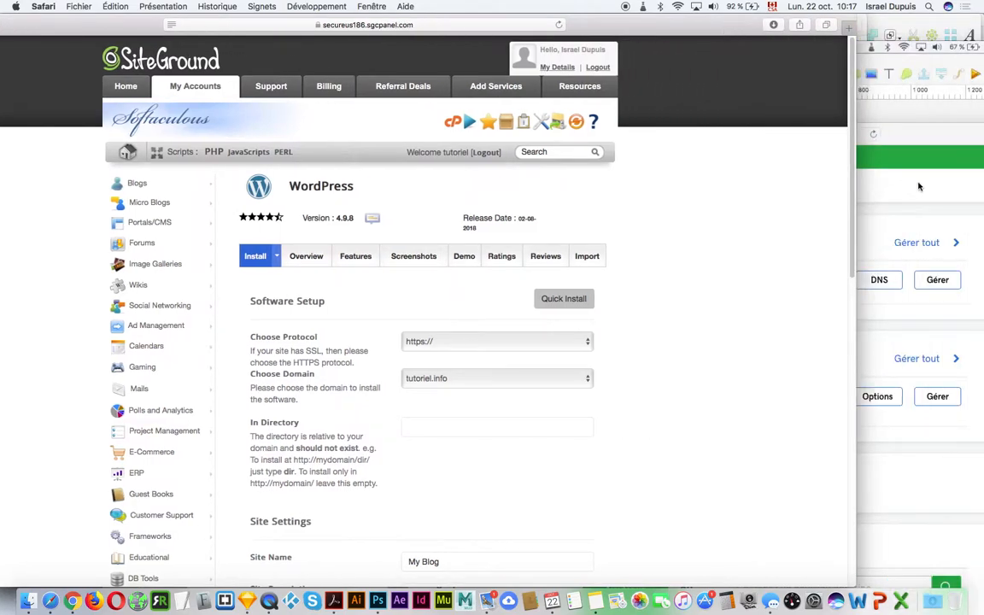
{"action": "left_click", "coordinate": [918, 183]}
{"action": "left_click_drag", "start_coordinate": [871, 136], "coordinate": [708, 9]}
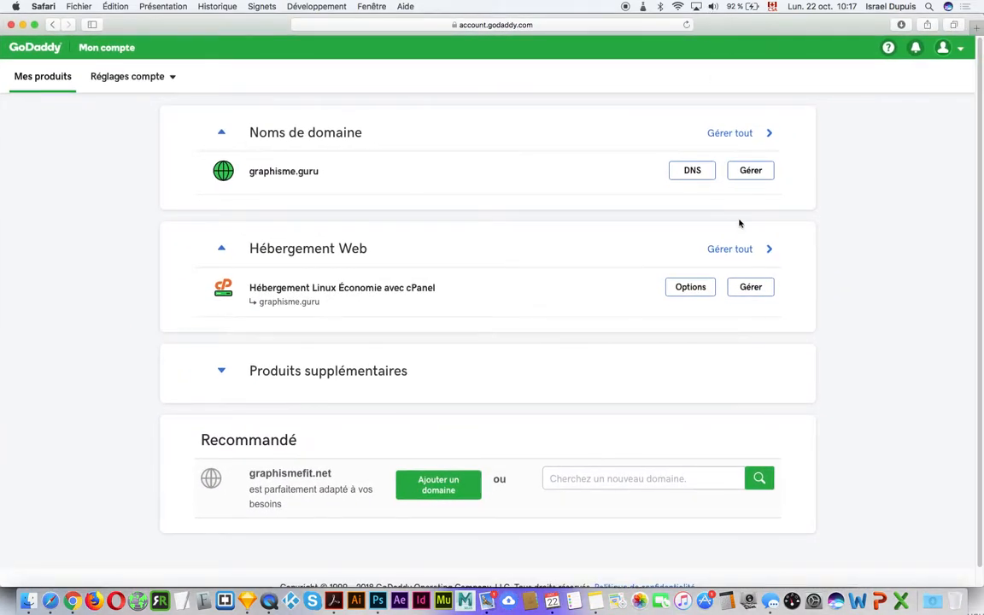
- Open the cPanel of the graphisme.guru Linux hosting and check where its WordPress building tool leads
{"action": "left_click", "coordinate": [760, 290]}
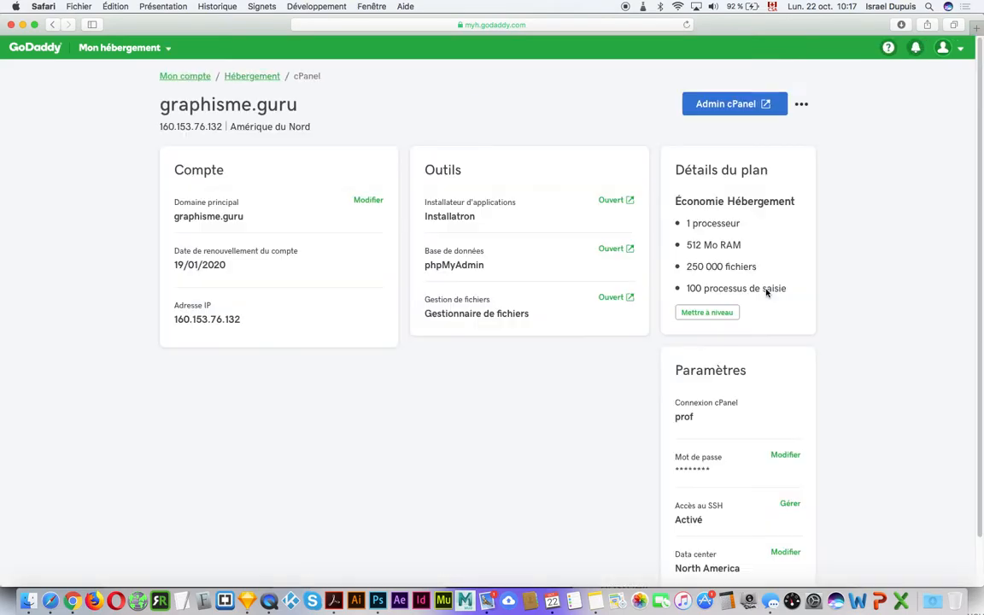
{"action": "left_click", "coordinate": [714, 106]}
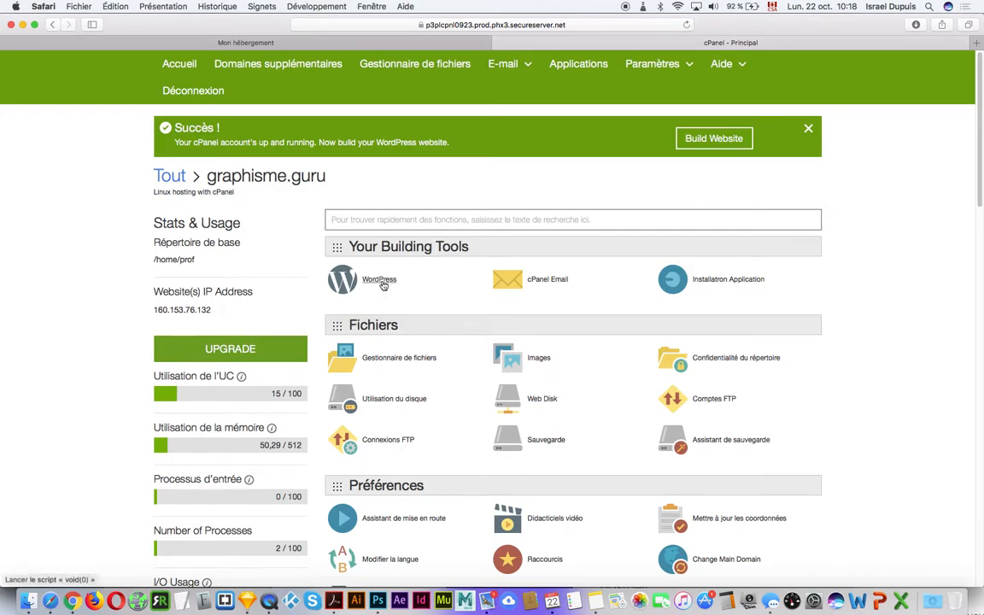
{"action": "left_click", "coordinate": [383, 285]}
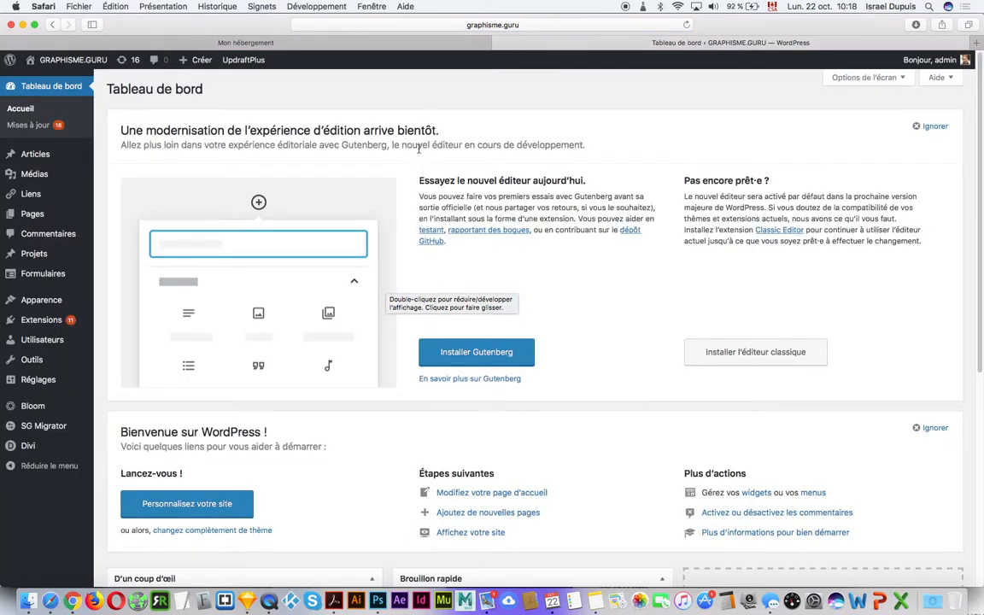
{"action": "left_click", "coordinate": [55, 29]}
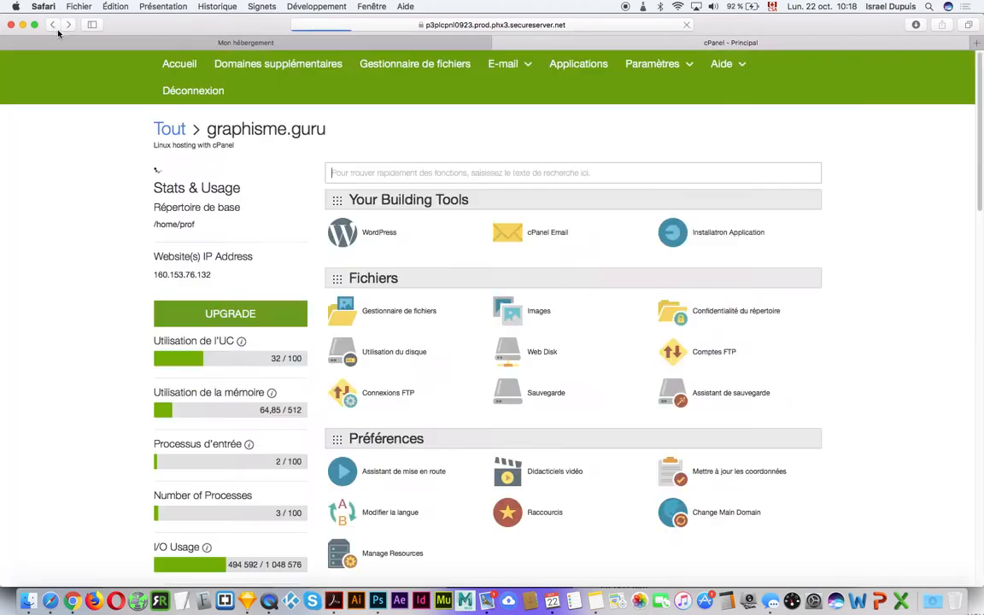
- Find WordPress among the cPanel web applications and look over its Installatron page
{"action": "scroll", "coordinate": [880, 171], "scroll_direction": "down", "scroll_amount": 8}
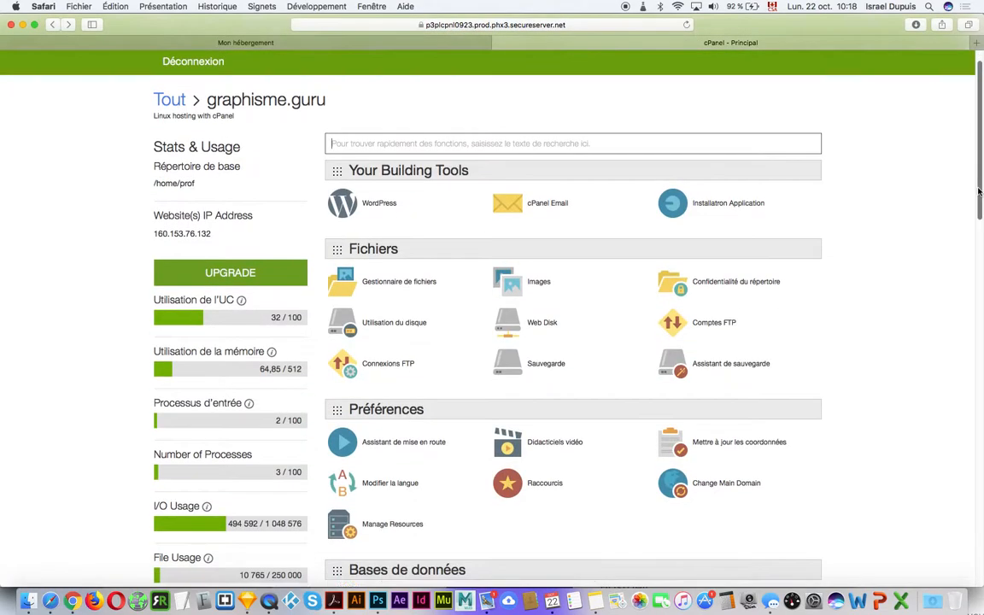
{"action": "scroll", "coordinate": [572, 316], "scroll_direction": "down", "scroll_amount": 15}
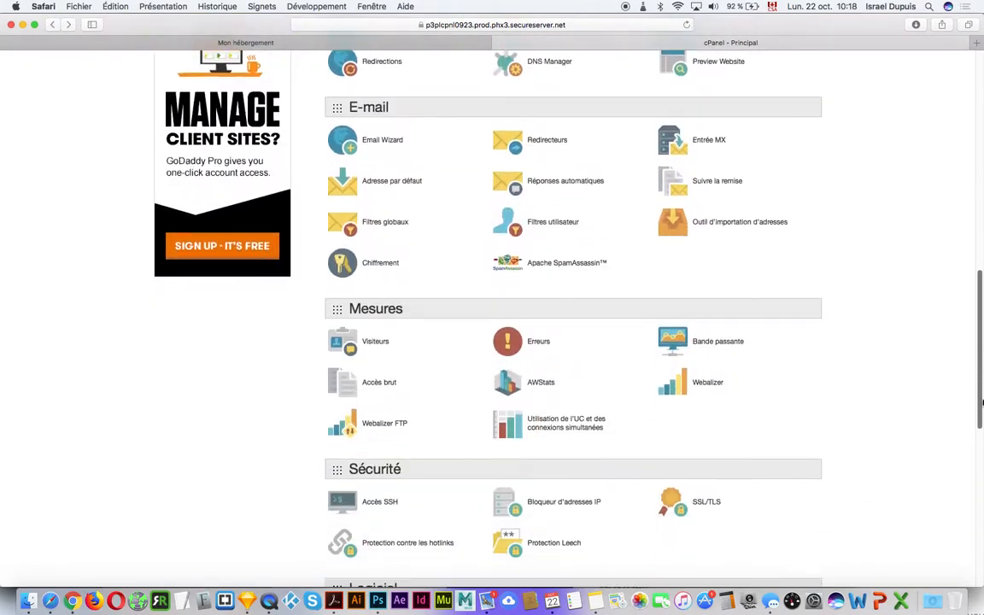
{"action": "scroll", "coordinate": [572, 316], "scroll_direction": "down", "scroll_amount": 5}
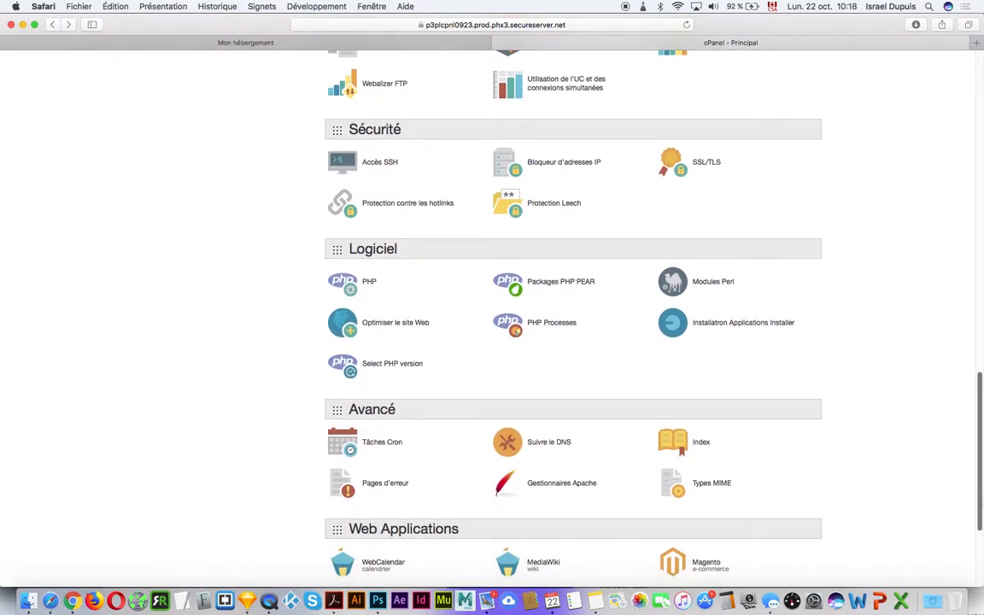
{"action": "scroll", "coordinate": [510, 541], "scroll_direction": "down", "scroll_amount": 1}
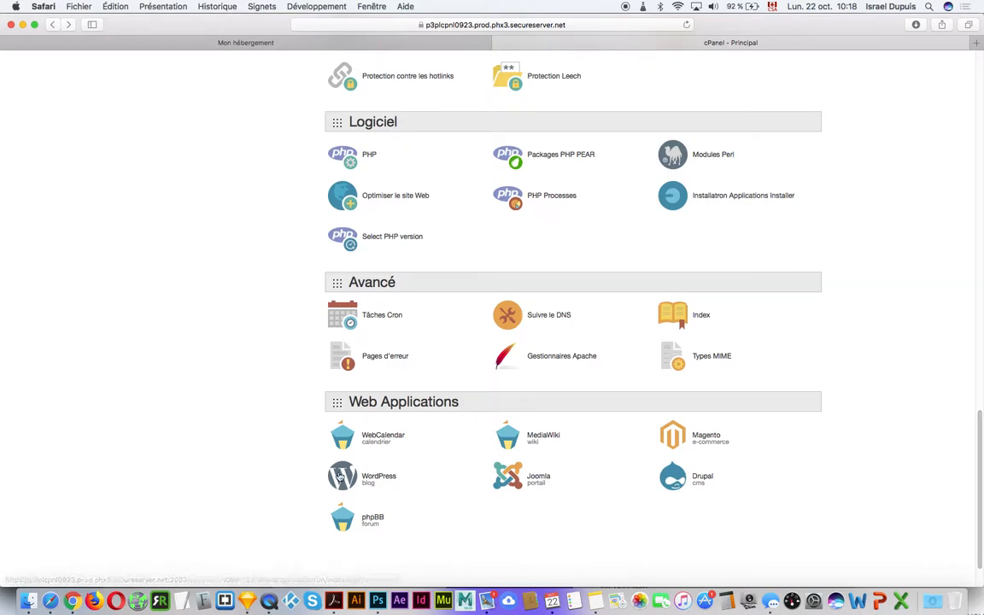
{"action": "left_click", "coordinate": [373, 480]}
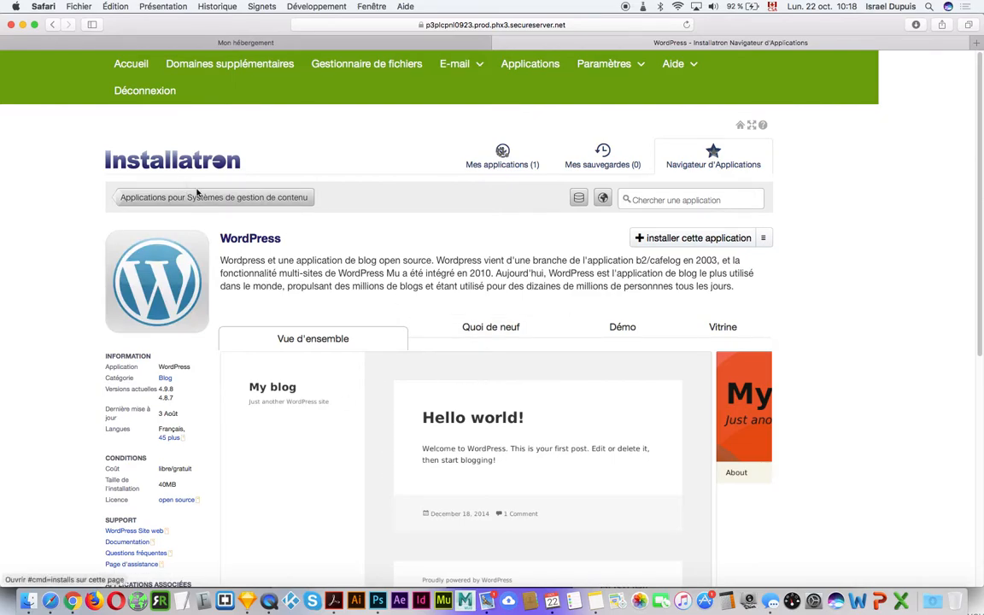
{"action": "scroll", "coordinate": [812, 380], "scroll_direction": "down", "scroll_amount": 10}
{"action": "scroll", "coordinate": [811, 381], "scroll_direction": "up", "scroll_amount": 10}
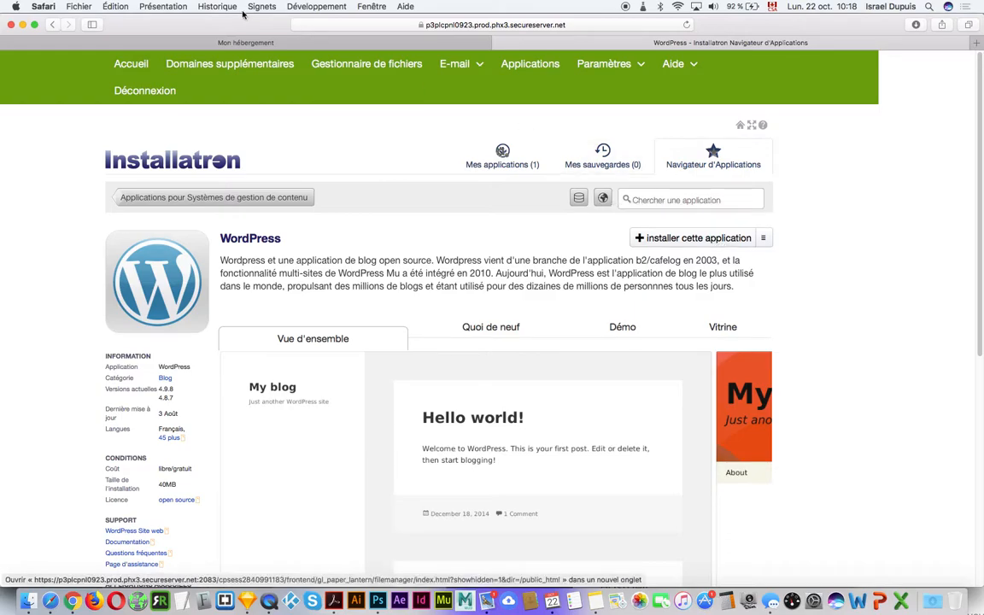
- Move the GoDaddy window aside and reopen the tutoriel.info account management page in the SiteGround window
{"action": "left_click", "coordinate": [188, 39]}
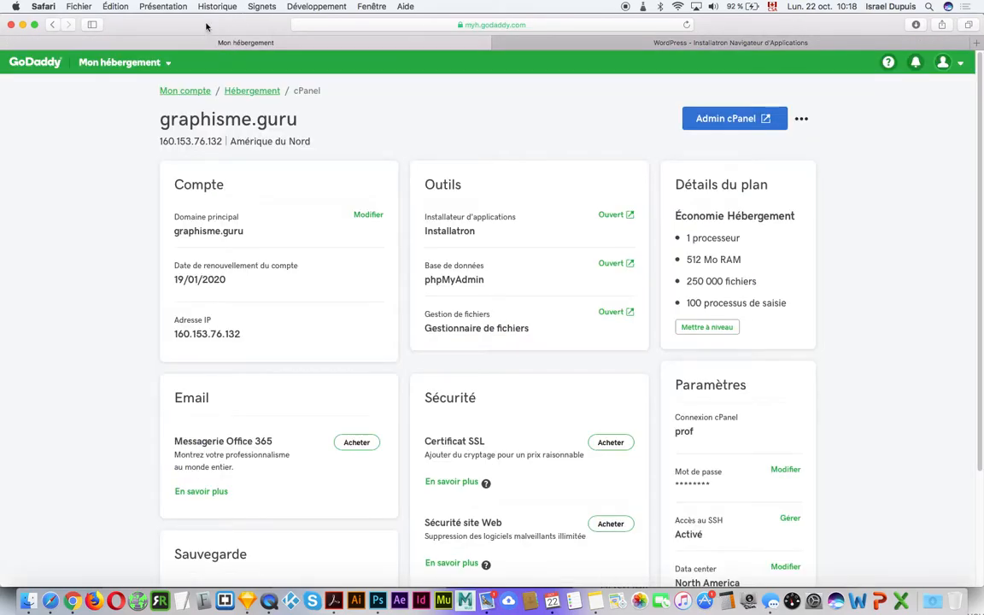
{"action": "left_click_drag", "start_coordinate": [204, 26], "coordinate": [441, 213]}
{"action": "left_click", "coordinate": [400, 193]}
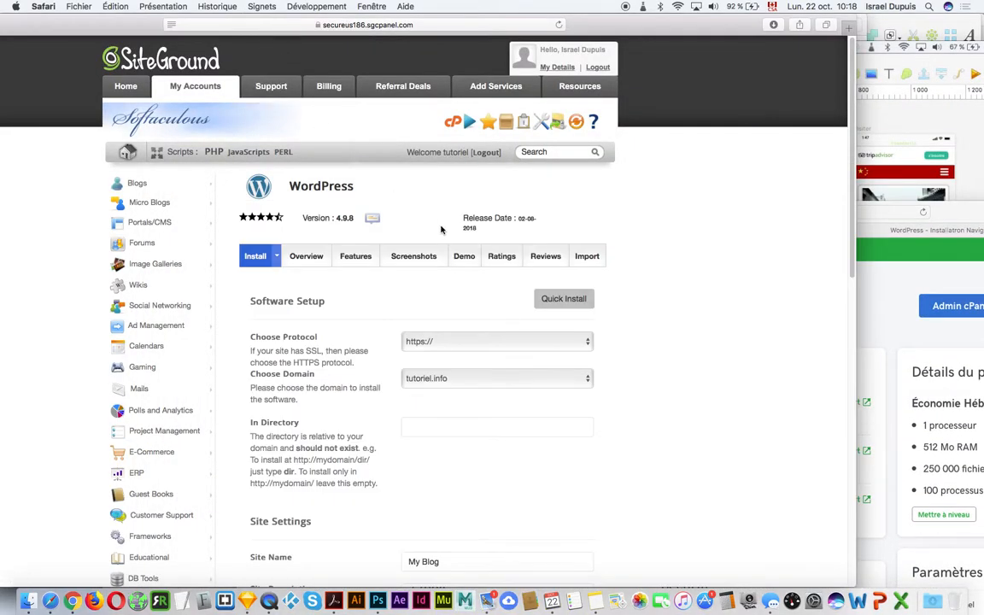
{"action": "left_click", "coordinate": [137, 88]}
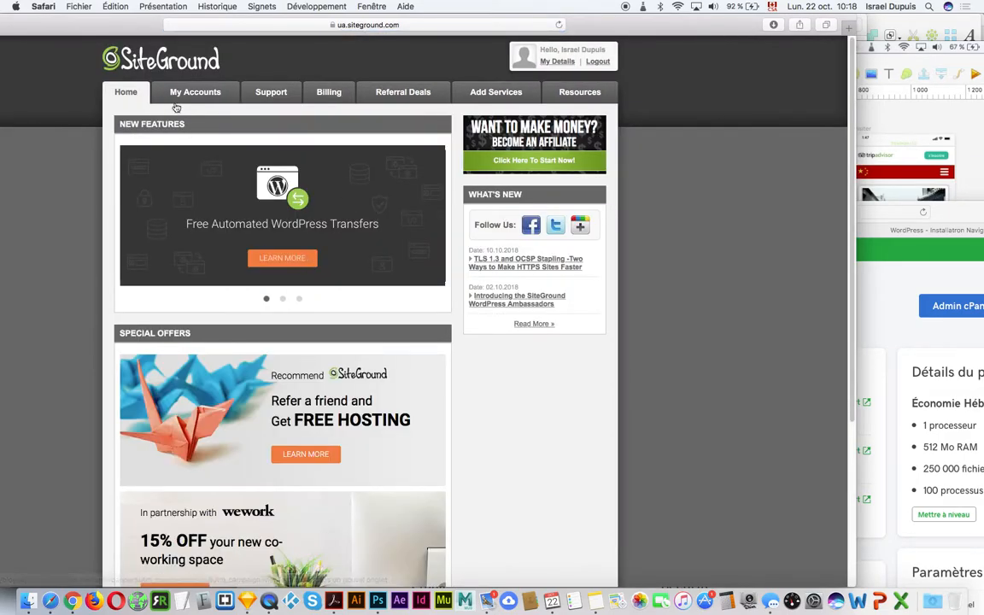
{"action": "left_click", "coordinate": [181, 93]}
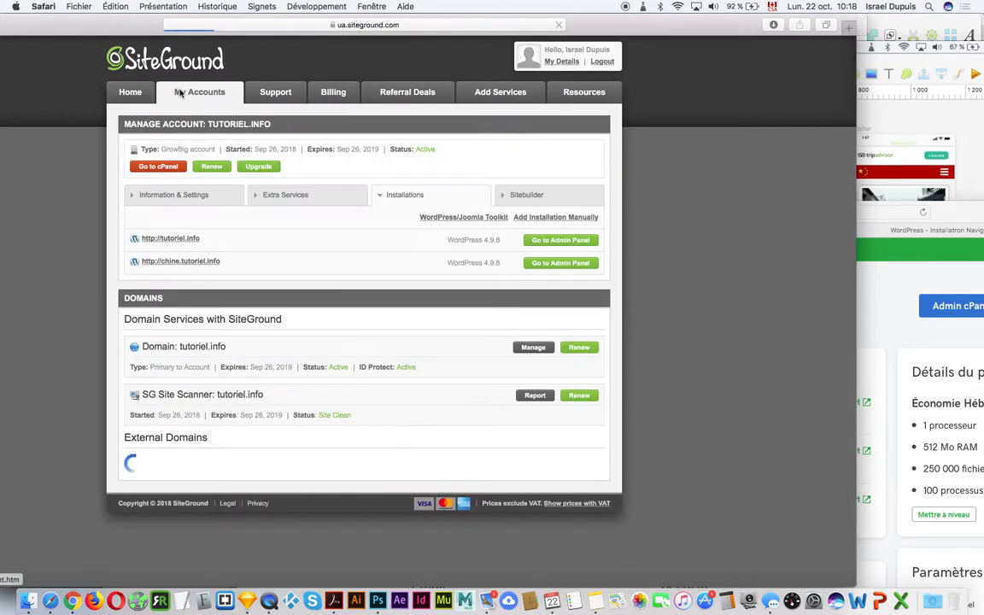
- Open the secure cPanel of the tutoriel.info account and go to its Let's Encrypt SSL page
{"action": "left_click", "coordinate": [157, 168]}
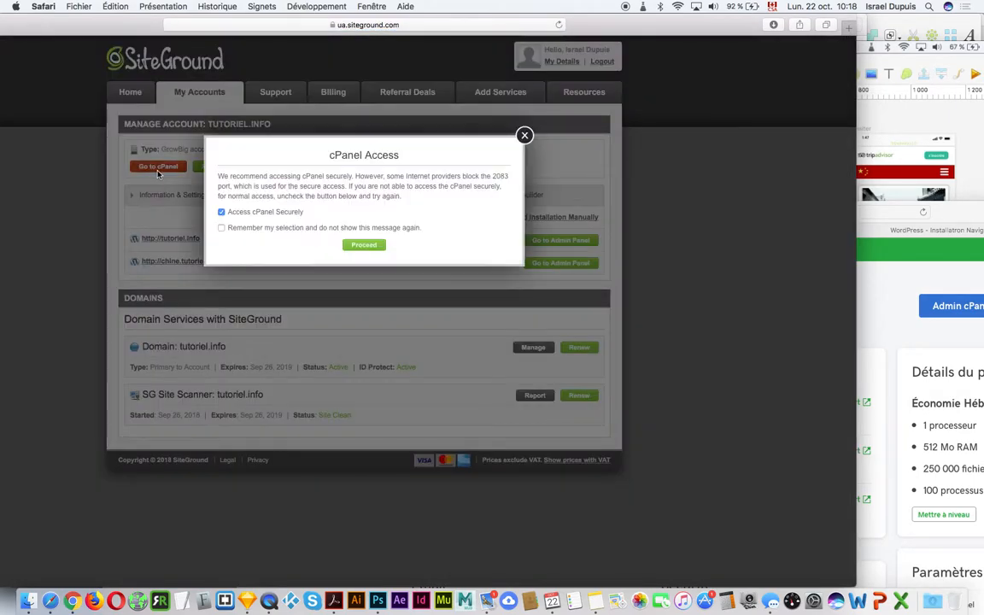
{"action": "left_click", "coordinate": [363, 244]}
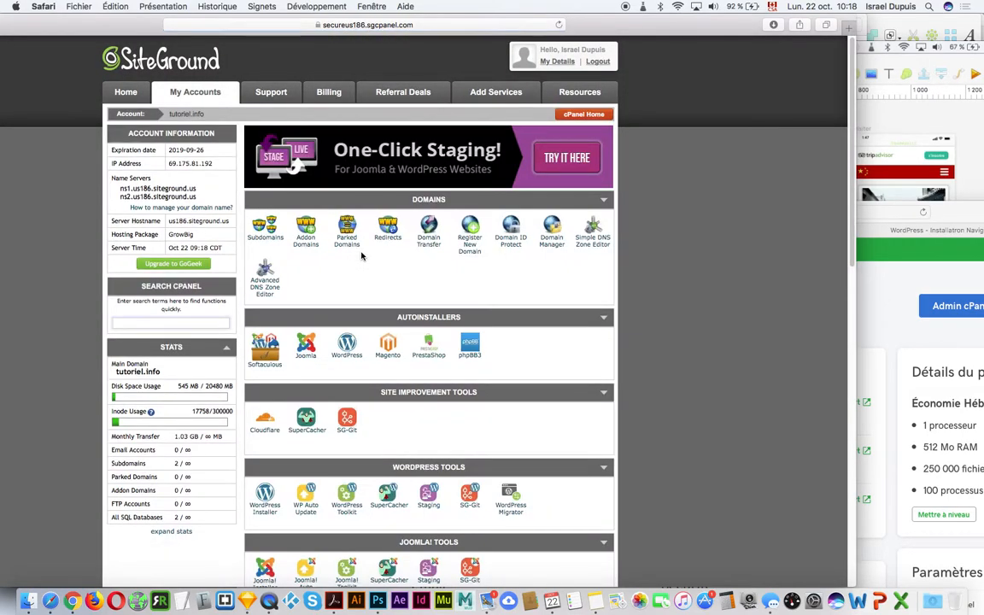
{"action": "scroll", "coordinate": [467, 332], "scroll_direction": "down", "scroll_amount": 5}
{"action": "scroll", "coordinate": [466, 332], "scroll_direction": "down", "scroll_amount": 10}
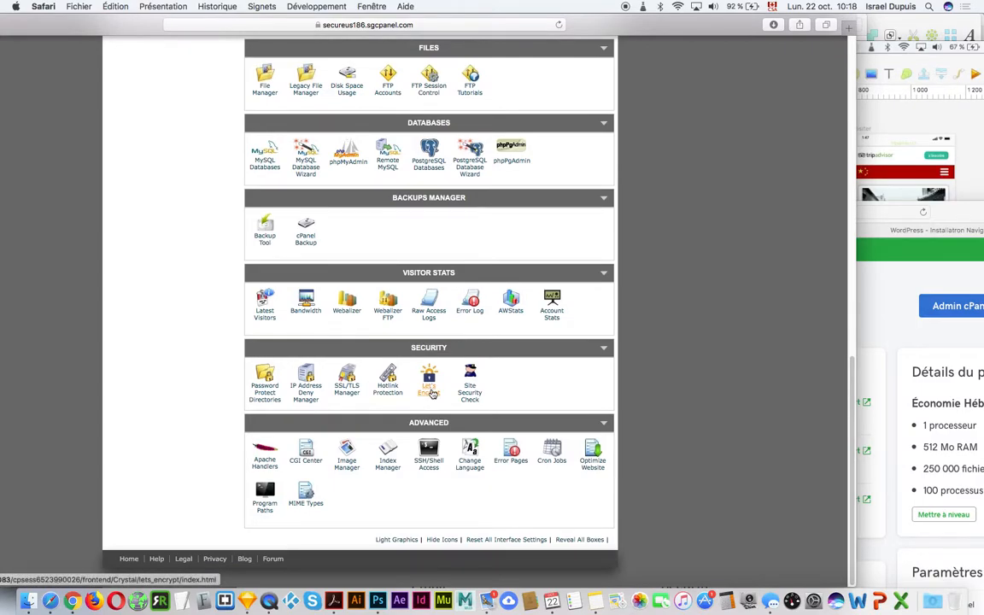
{"action": "left_click", "coordinate": [430, 383]}
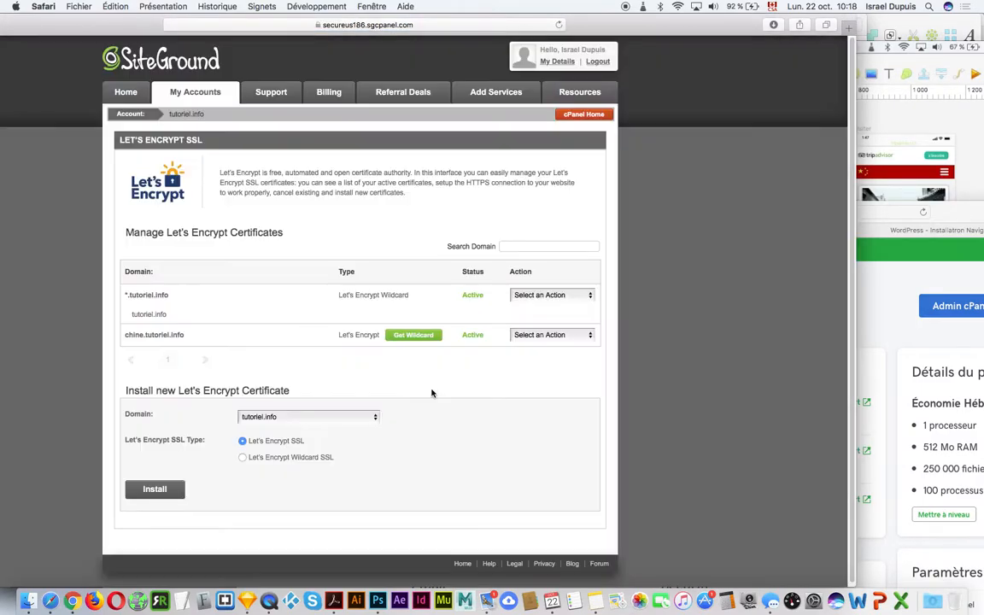
- Review the HTTPS Enforce and External Links Rewrite settings of the *.tutoriel.info certificate, then close them
{"action": "left_click", "coordinate": [534, 299]}
{"action": "left_click", "coordinate": [538, 308]}
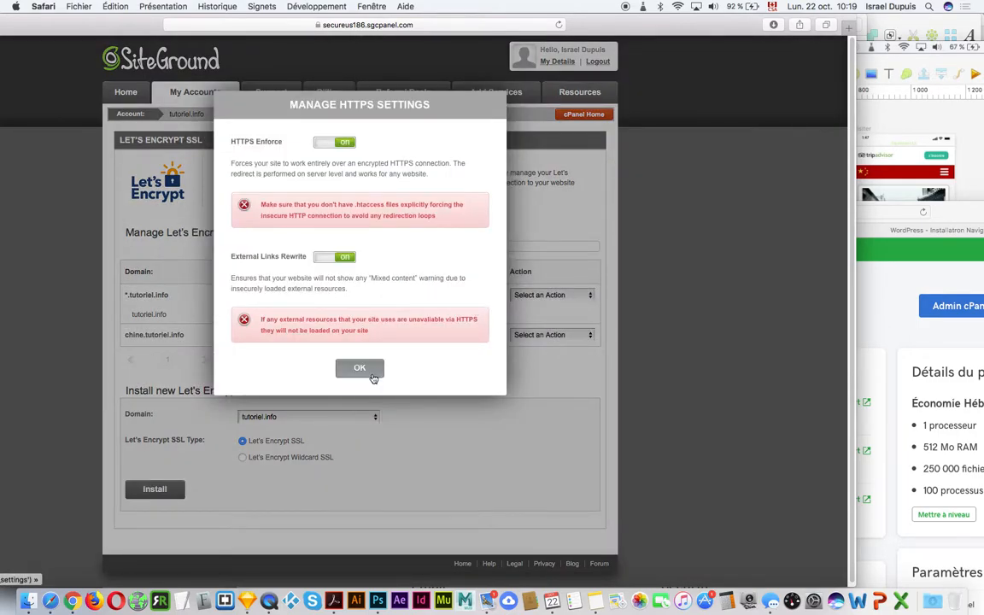
{"action": "left_click", "coordinate": [360, 370]}
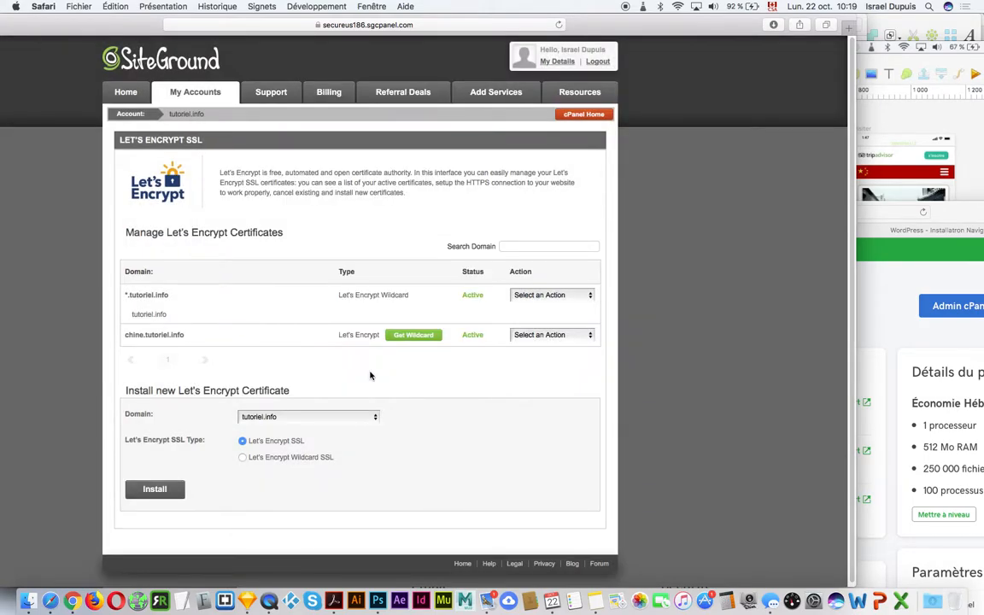
- Choose the tutoriel.info domain and the Let's Encrypt Wildcard SSL type for a new certificate
{"action": "left_click", "coordinate": [286, 416]}
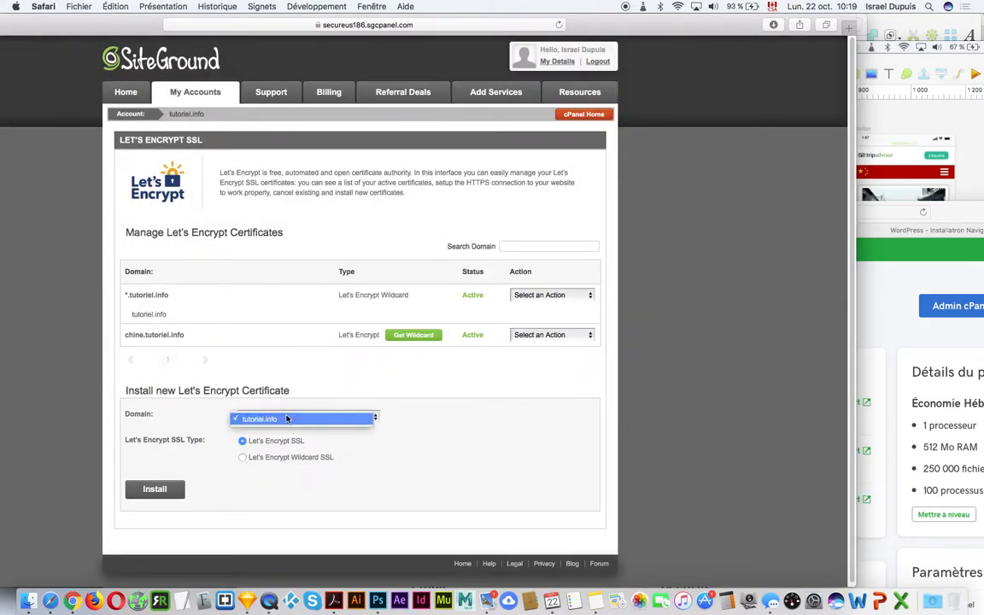
{"action": "left_click", "coordinate": [249, 442]}
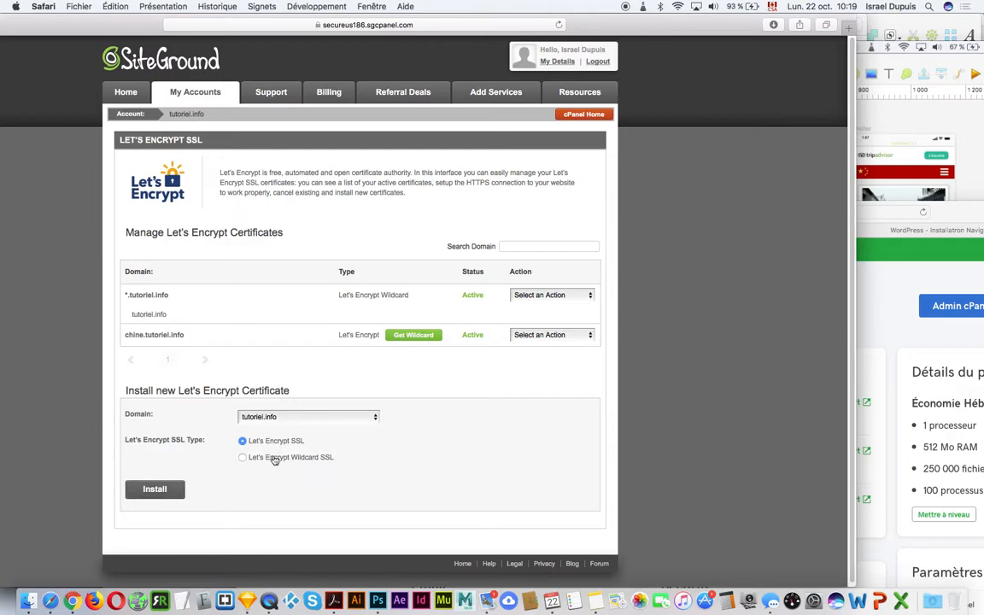
{"action": "left_click", "coordinate": [243, 459]}
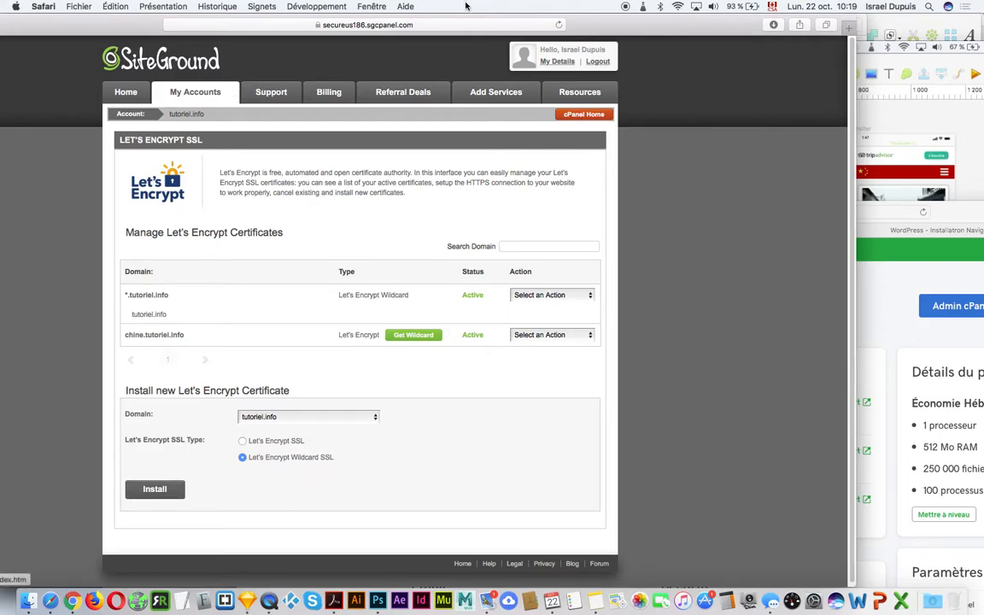
- Open the WordPress login page at tutoriel.info/wp-admin and check its full address for HTTPS
{"action": "left_click", "coordinate": [450, 27]}
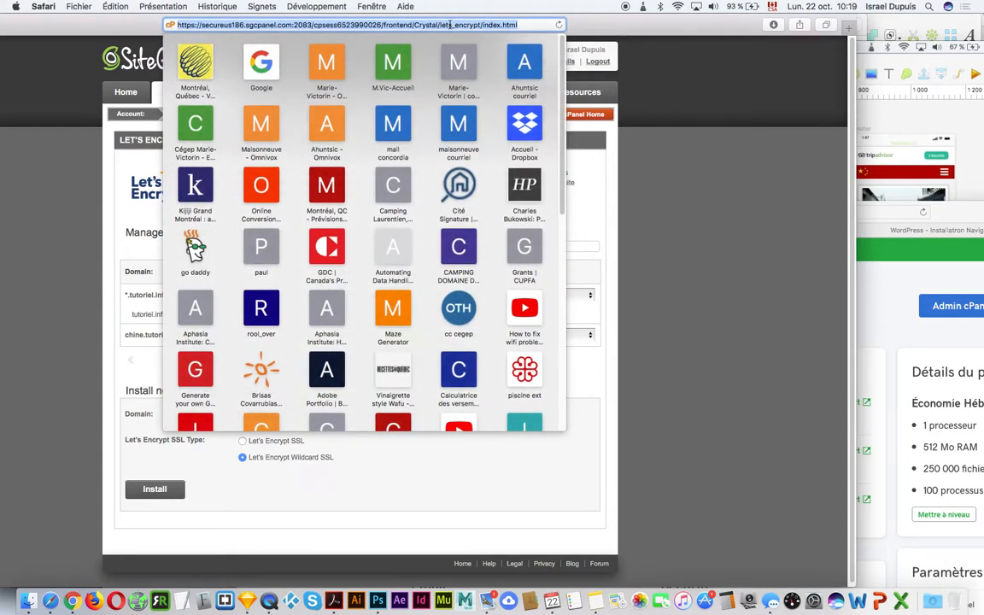
{"action": "type", "text": "tutoriel.info"}
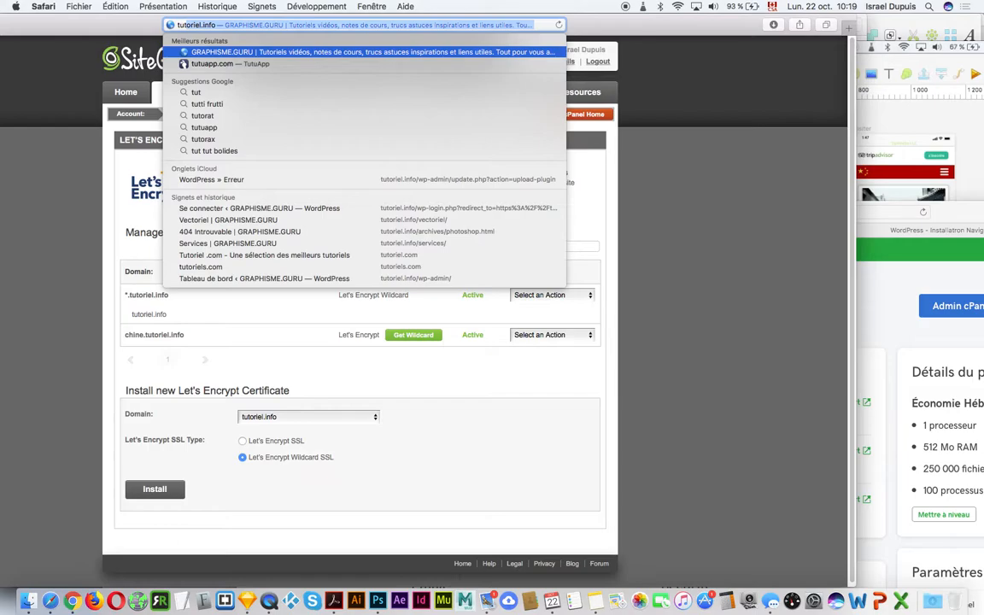
{"action": "key", "text": "Right"}
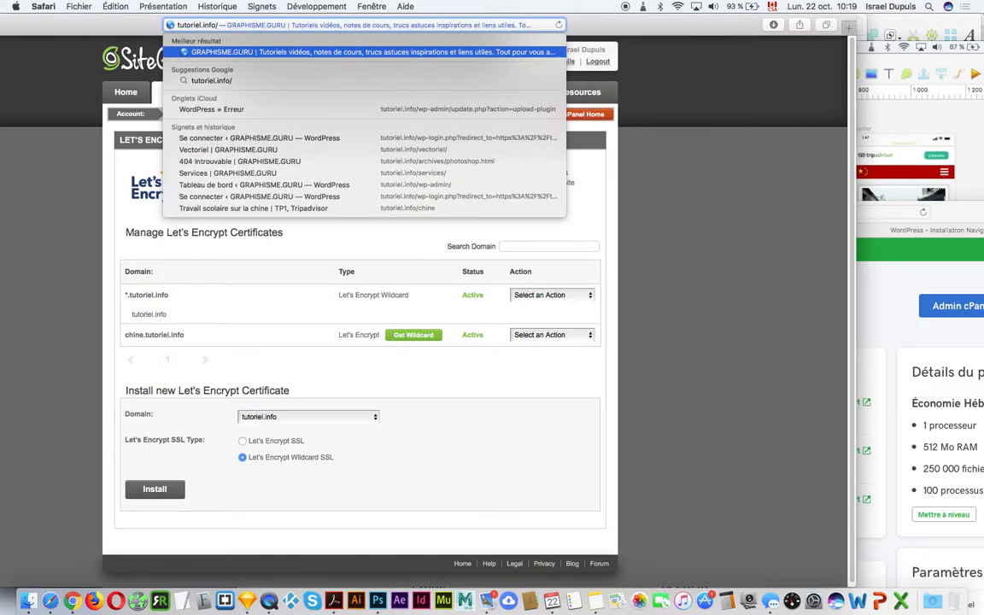
{"action": "type", "text": "wp-admk"}
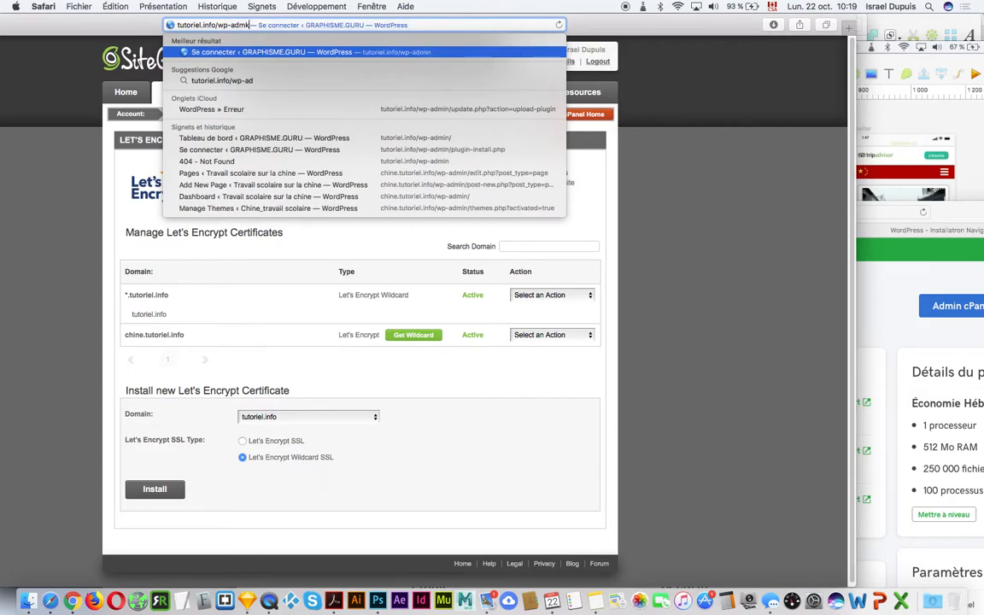
{"action": "key", "text": "BackSpace"}
{"action": "type", "text": "in"}
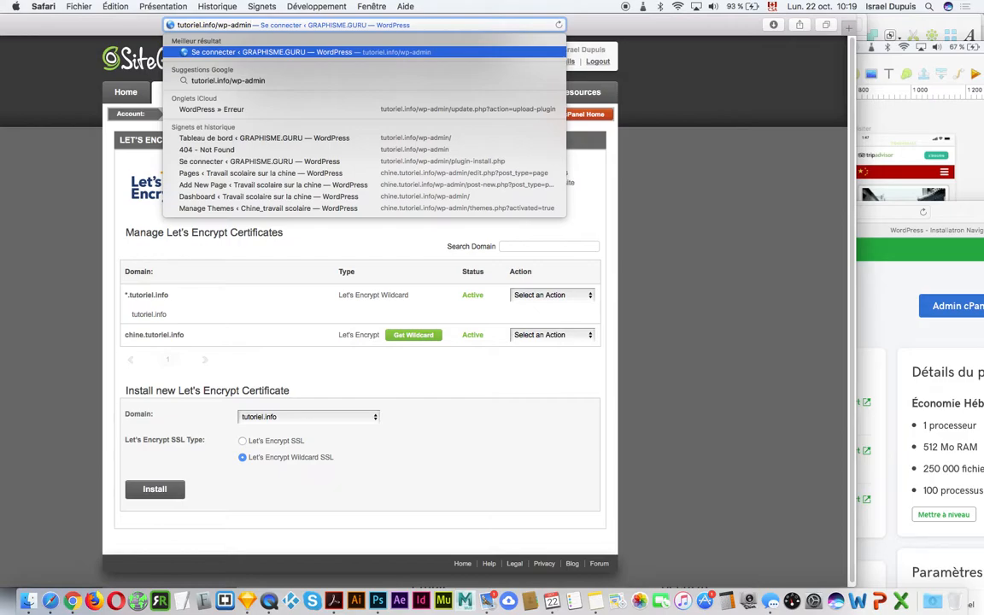
{"action": "key", "text": "Return"}
{"action": "left_click", "coordinate": [422, 25]}
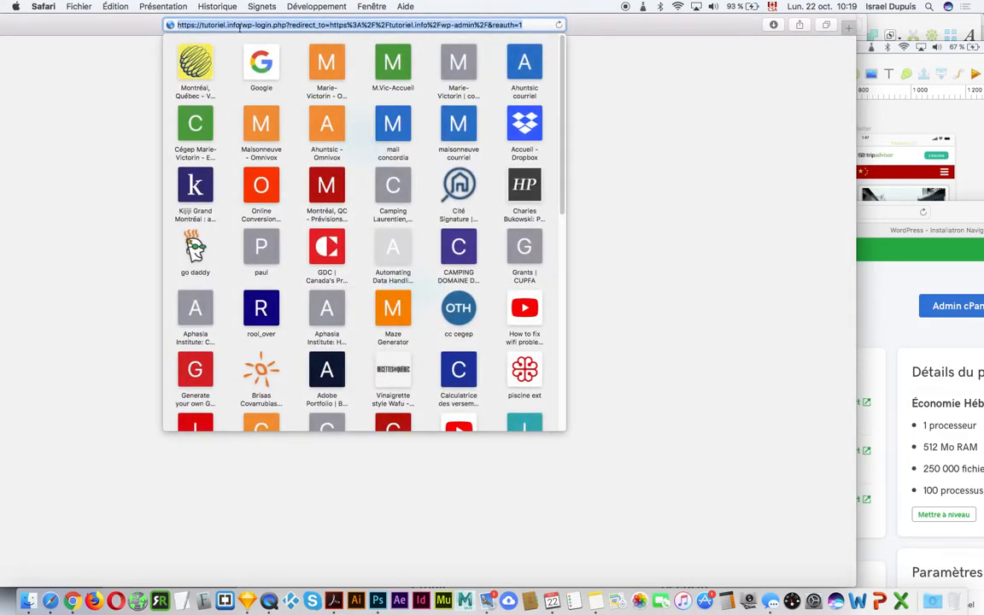
{"action": "left_click", "coordinate": [724, 184]}
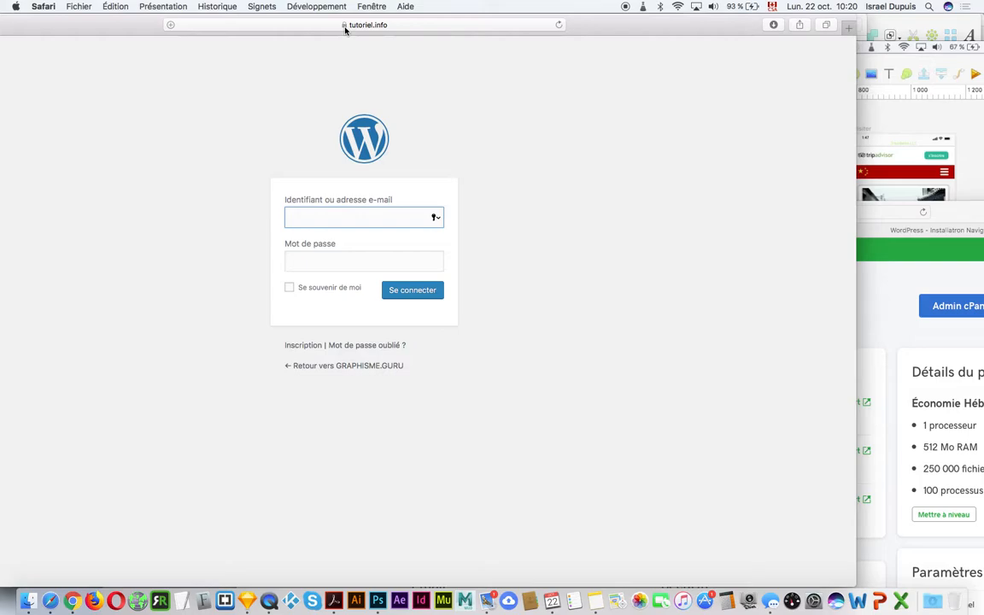
- Switch to the GoDaddy window and open graphisme.guru/wp-admin to compare its address security
{"action": "left_click", "coordinate": [944, 219]}
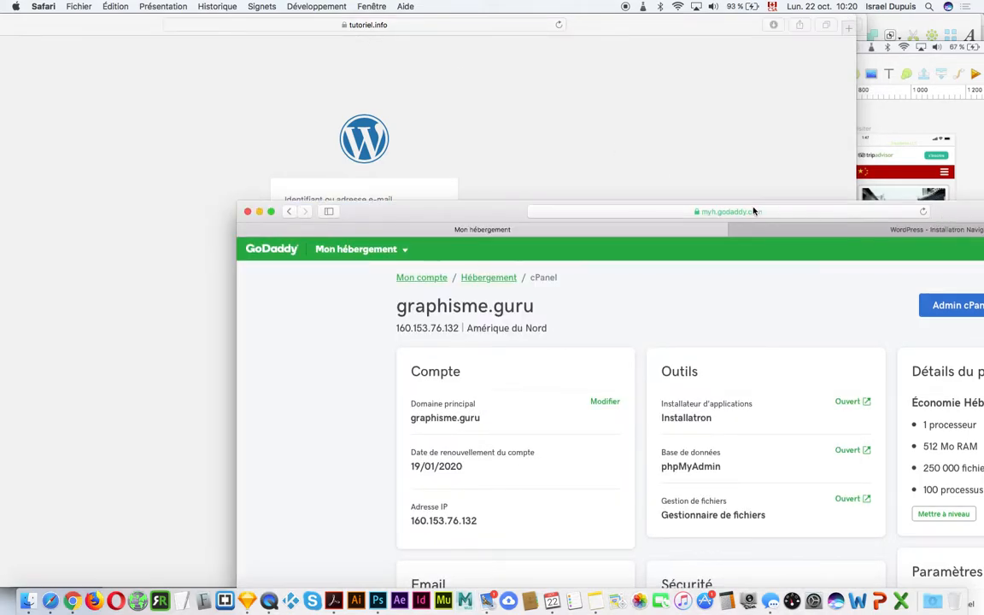
{"action": "left_click", "coordinate": [754, 214]}
{"action": "type", "text": "graphisme.guru"}
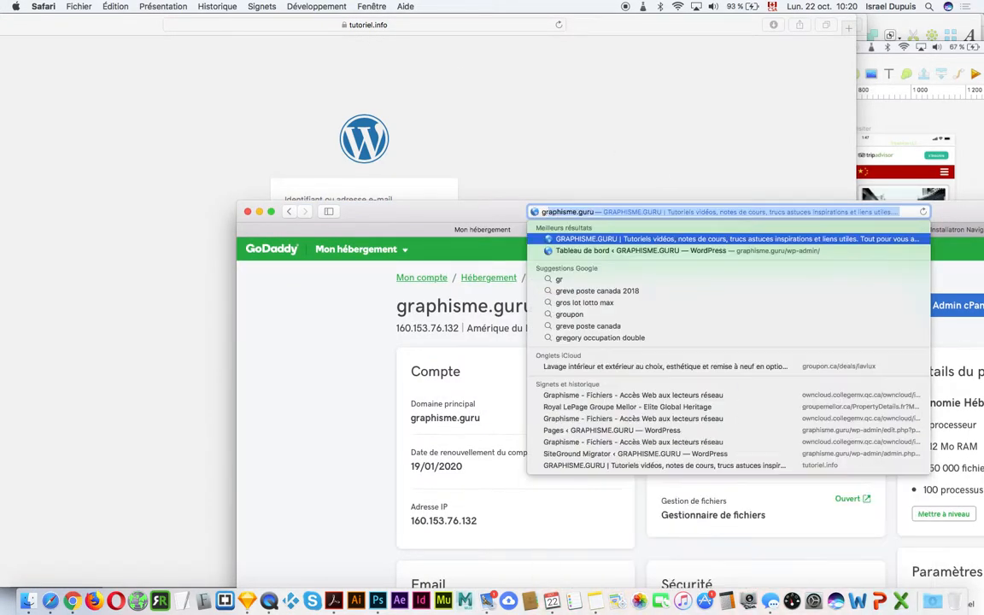
{"action": "key", "text": "Right"}
{"action": "type", "text": "/wp-"}
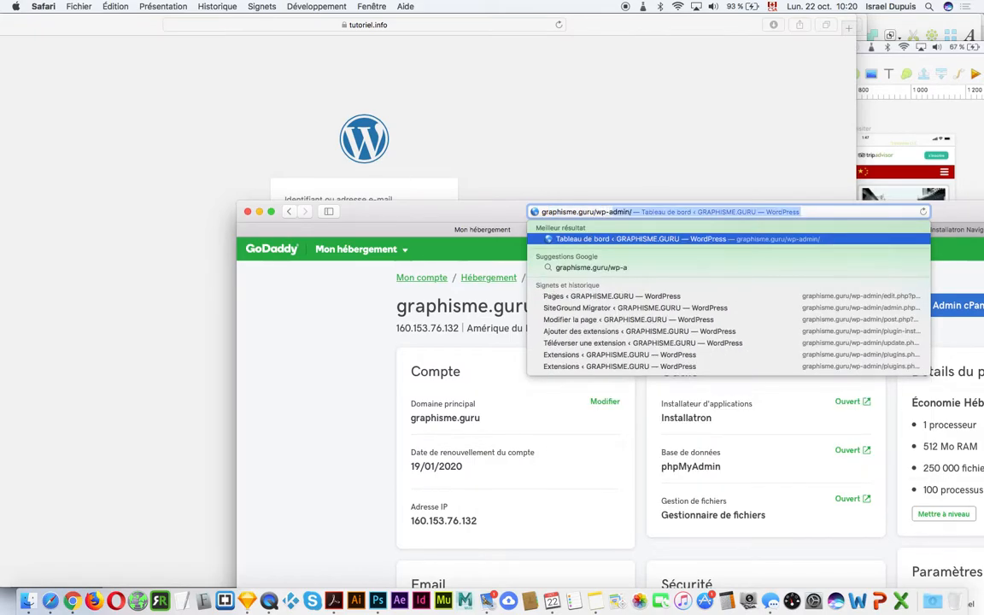
{"action": "type", "text": "a"}
{"action": "key", "text": "Return"}
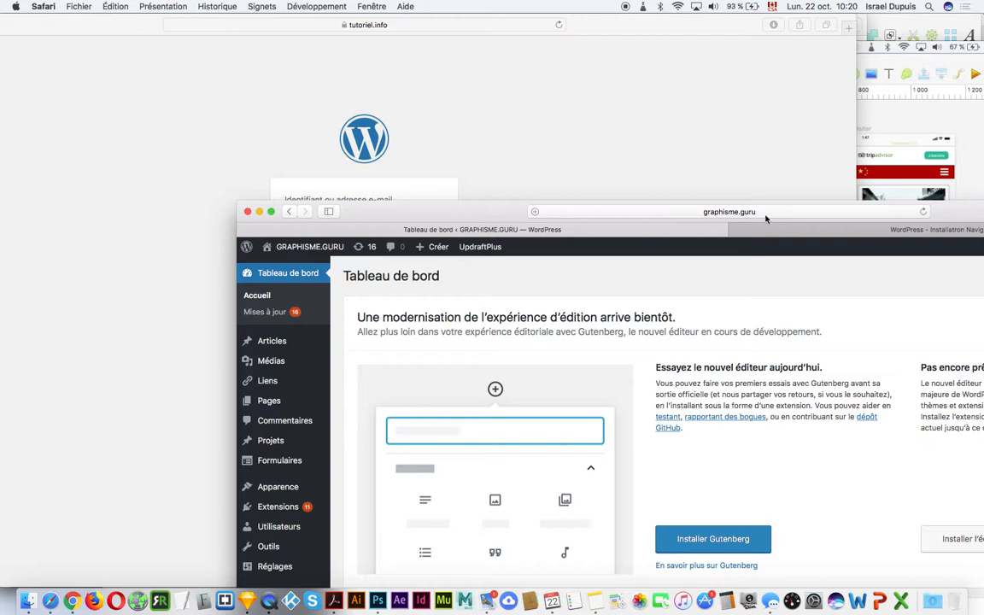
- Bring the tutoriel.info login window forward, widen it, and fill in the username and a suggested password
{"action": "left_click", "coordinate": [311, 86]}
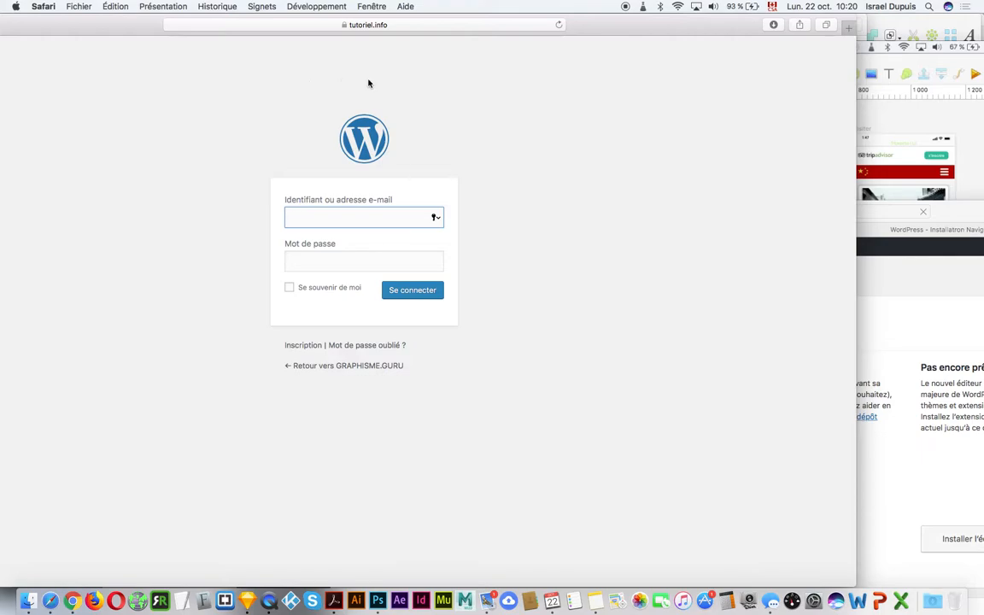
{"action": "double_click", "coordinate": [856, 124]}
{"action": "type", "text": "izzy"}
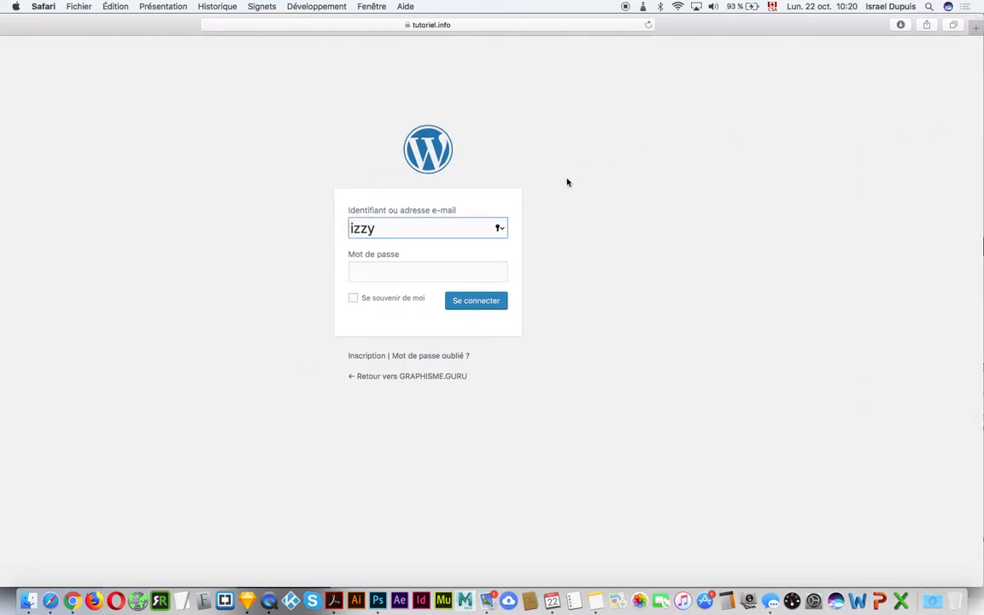
{"action": "left_click", "coordinate": [466, 277]}
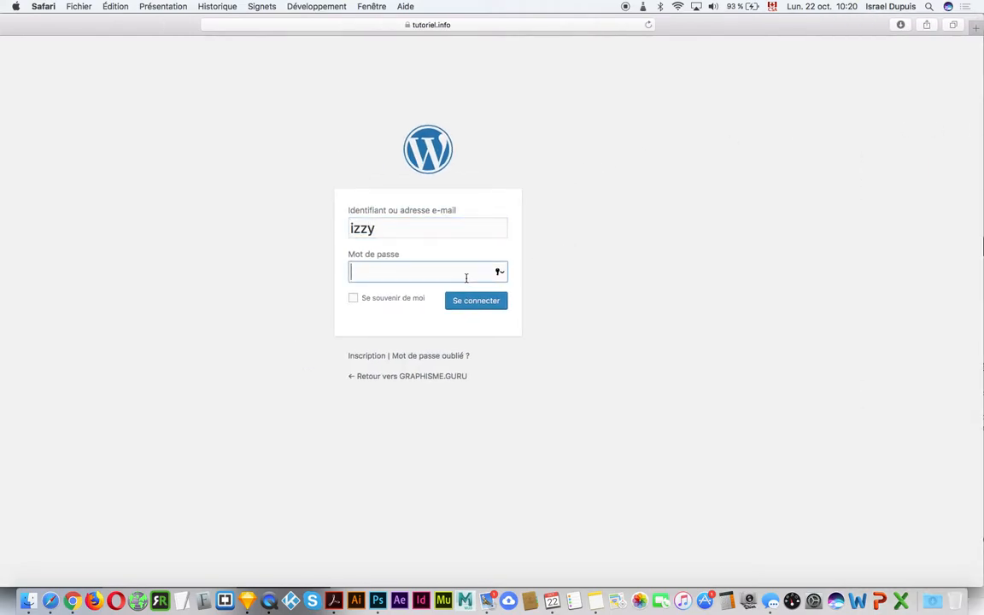
{"action": "left_click", "coordinate": [500, 273]}
{"action": "left_click", "coordinate": [468, 290]}
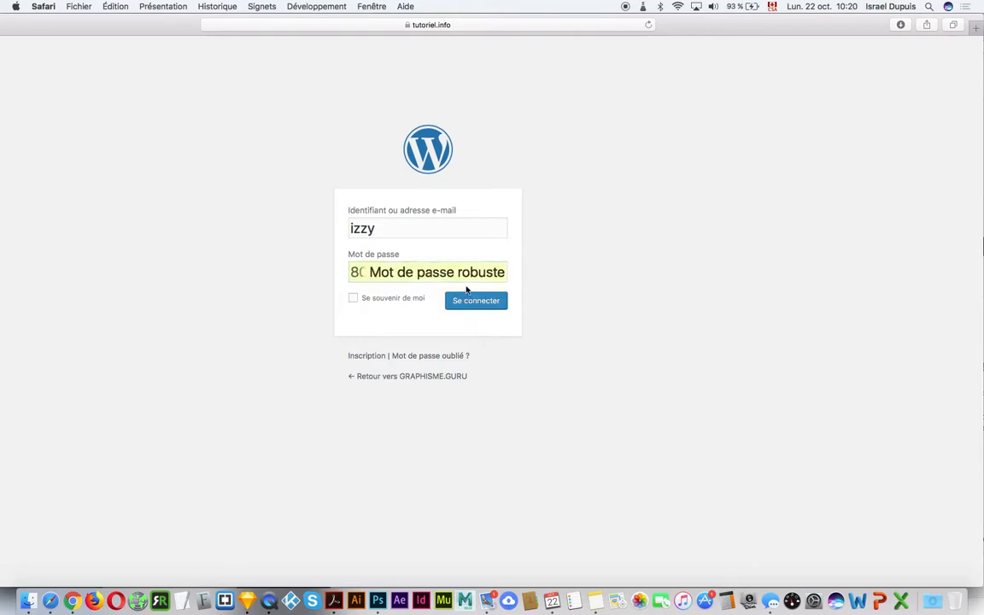
{"action": "left_click", "coordinate": [547, 306]}
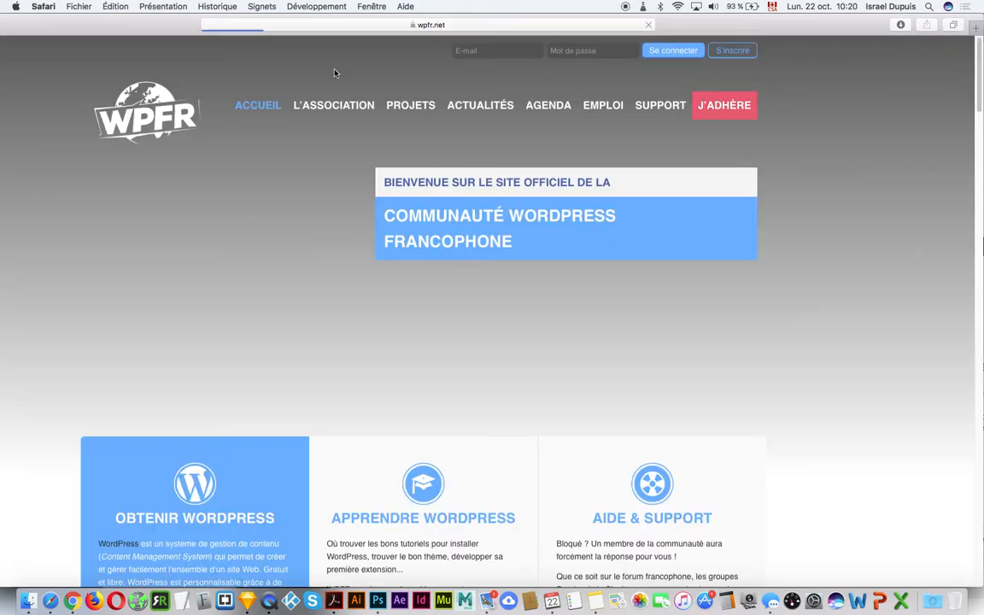
- Move the window, return to the tutoriel.info login page and try to sign in with the saved password
{"action": "key", "text": "ctrl+Left"}
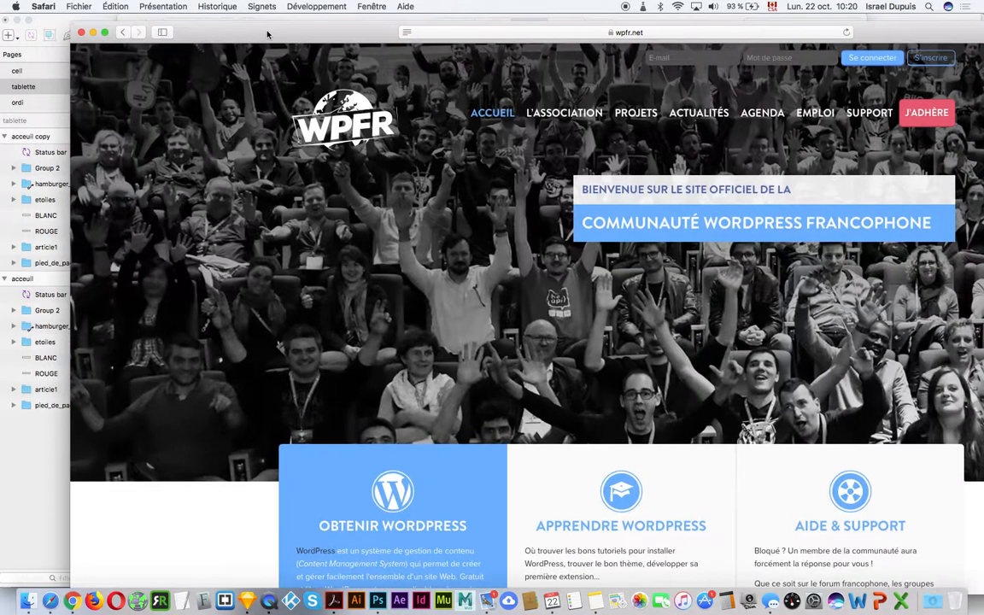
{"action": "left_click", "coordinate": [123, 32]}
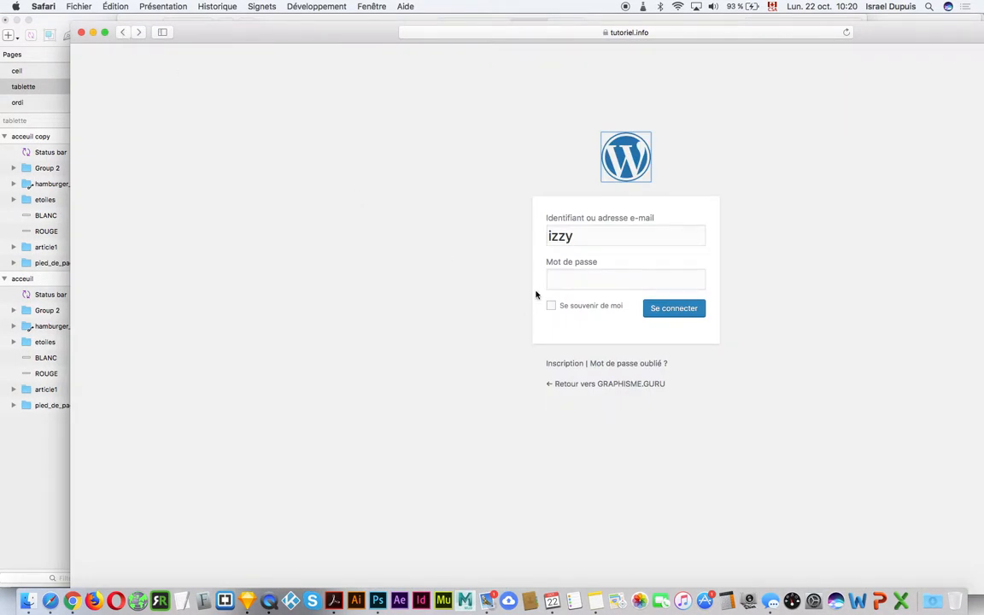
{"action": "left_click", "coordinate": [559, 280]}
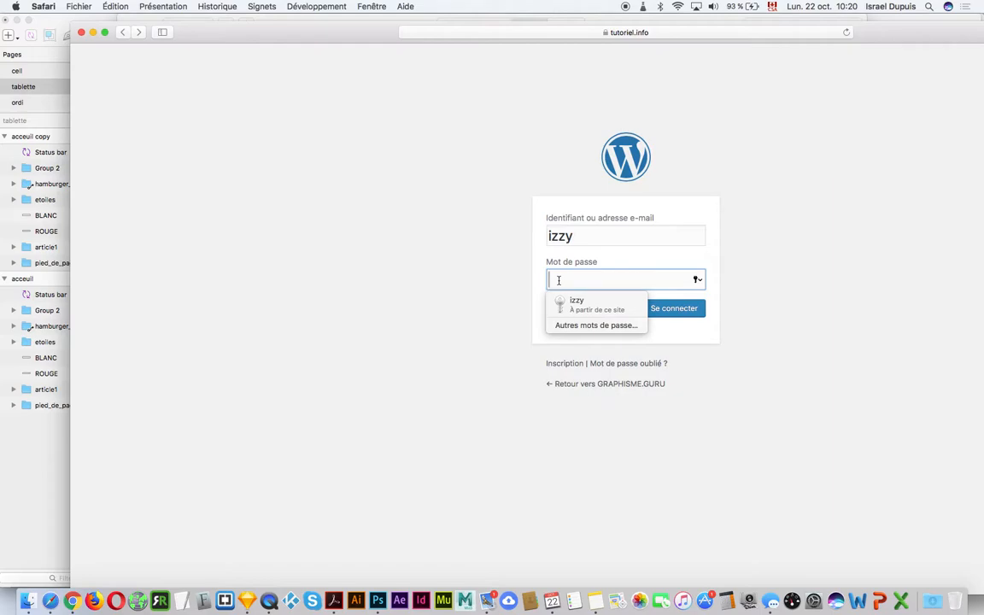
{"action": "left_click", "coordinate": [576, 304]}
{"action": "left_click", "coordinate": [681, 308]}
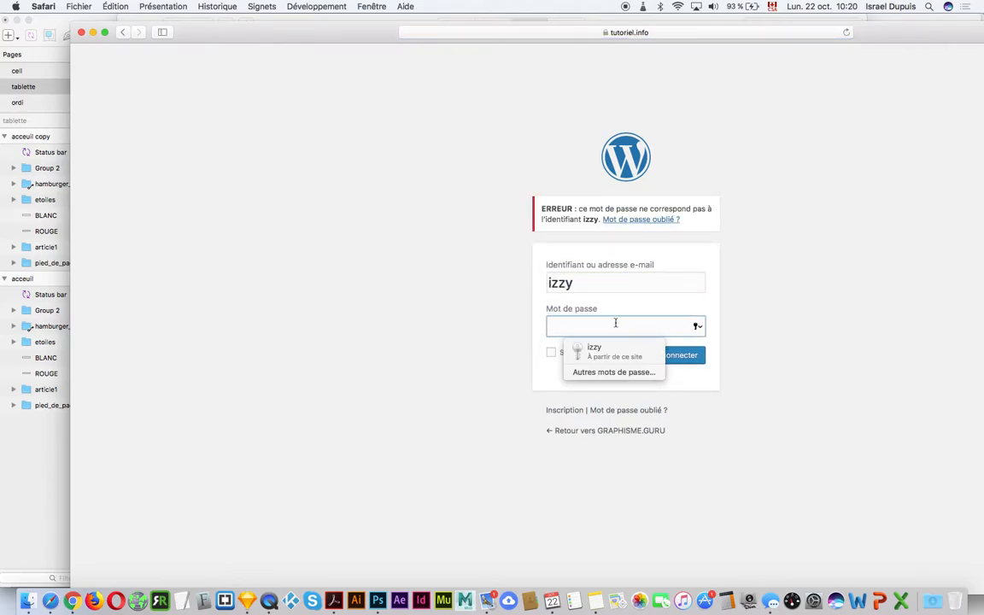
- Sign in to the tutoriel.info dashboard with the account password, postpone updating the saved password, and align the window with the screen
{"action": "type", "text": "********"}
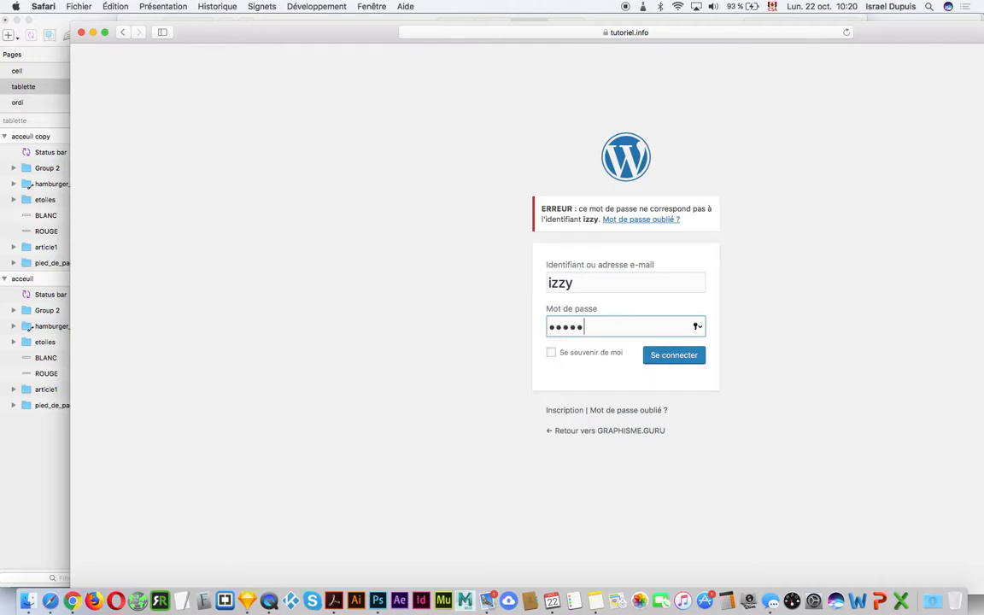
{"action": "type", "text": "****"}
{"action": "key", "text": "Return"}
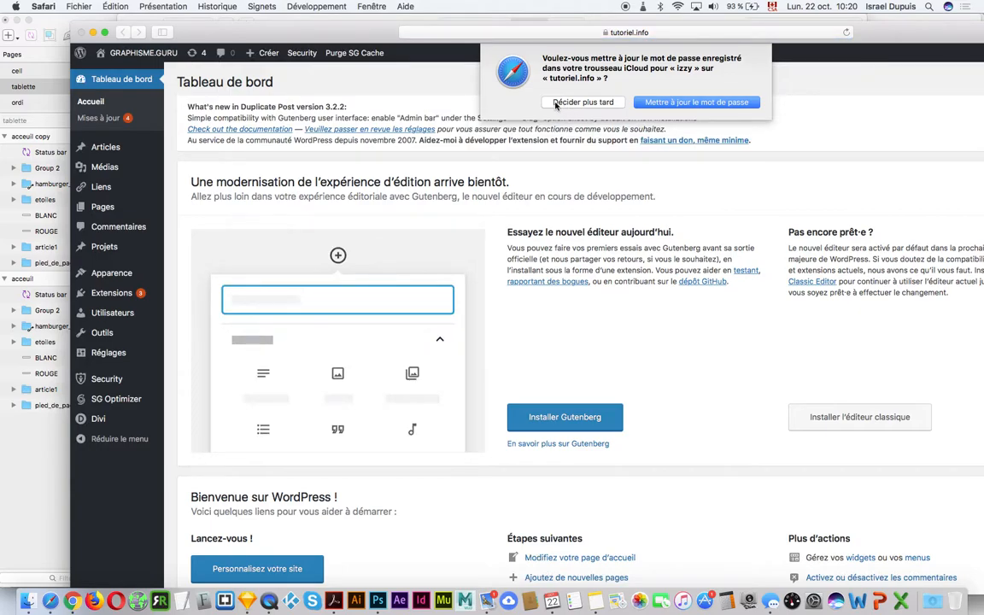
{"action": "left_click", "coordinate": [564, 102]}
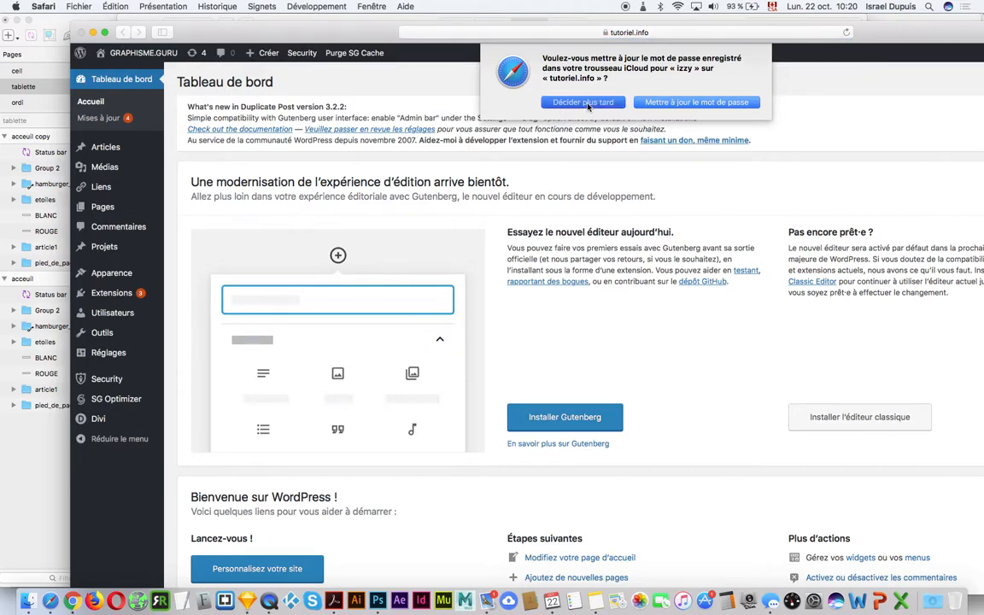
{"action": "left_click_drag", "start_coordinate": [350, 32], "coordinate": [280, 5]}
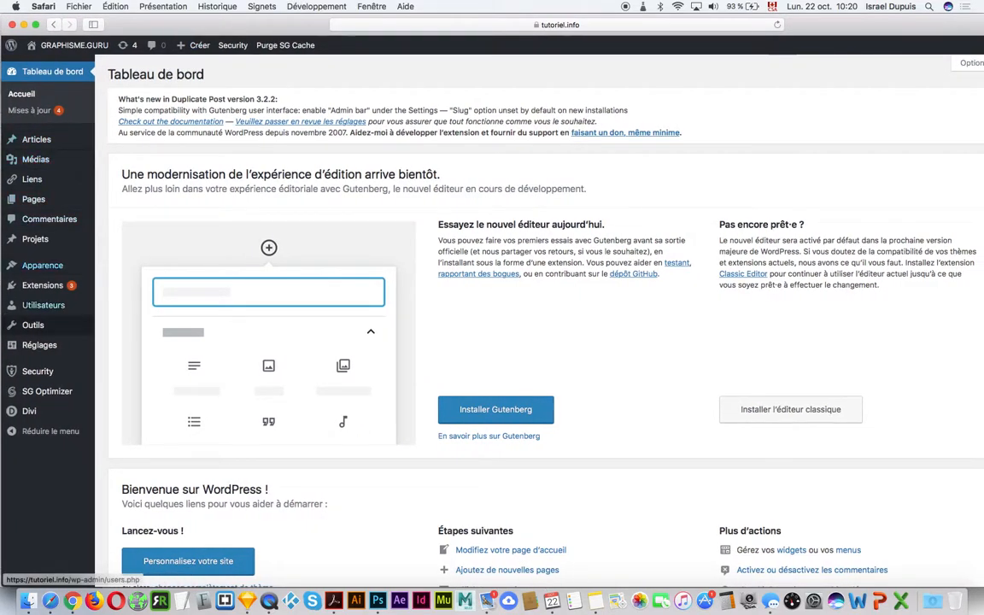